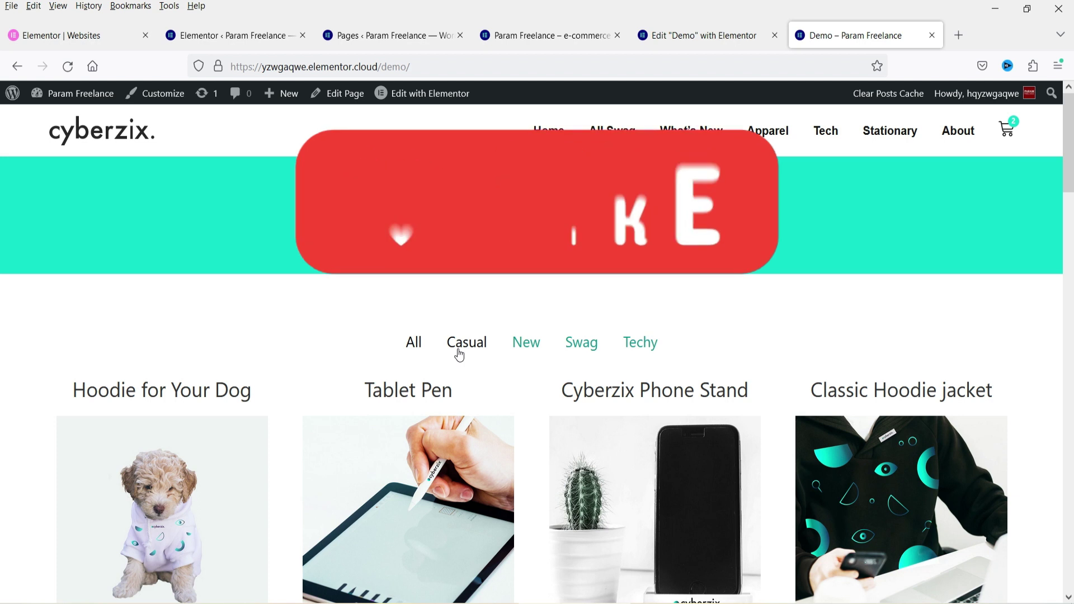
Filter the Demo page's product grid by Casual and by Techy, look through the products, and return to All.
{"action": "left_click", "coordinate": [467, 349]}
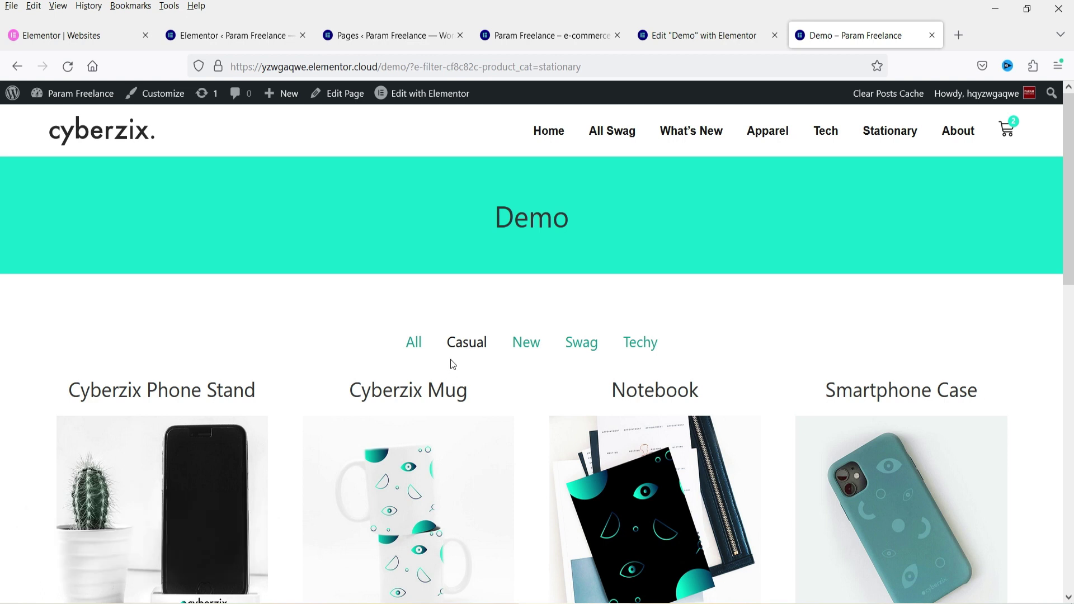
{"action": "left_click", "coordinate": [641, 341]}
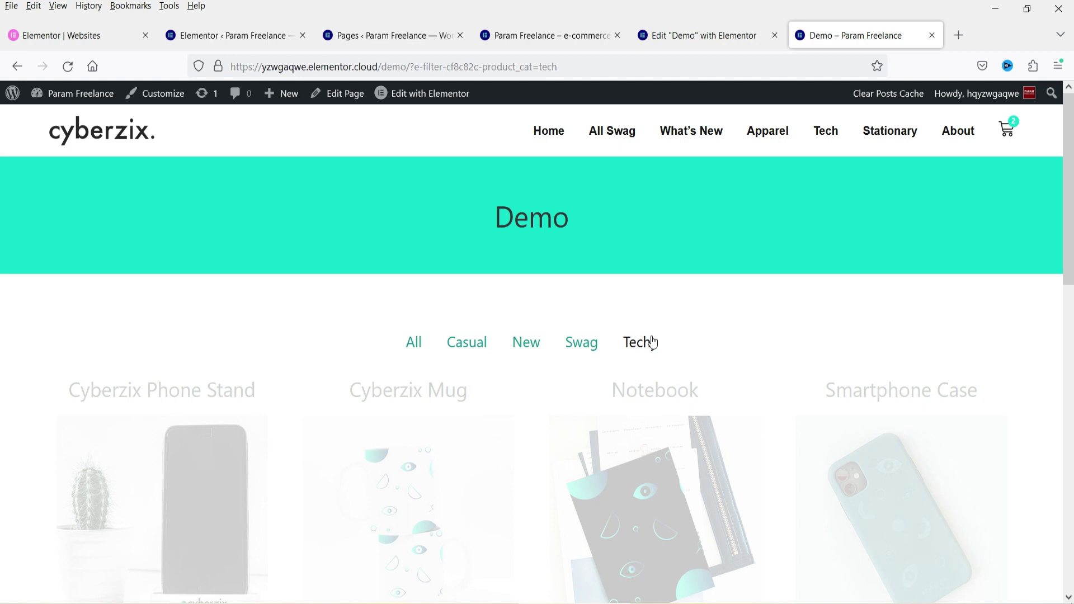
{"action": "scroll", "coordinate": [958, 288], "scroll_direction": "down", "scroll_amount": 5}
{"action": "scroll", "coordinate": [959, 291], "scroll_direction": "up", "scroll_amount": 5}
{"action": "scroll", "coordinate": [885, 349], "scroll_direction": "down", "scroll_amount": 7}
{"action": "scroll", "coordinate": [886, 349], "scroll_direction": "up", "scroll_amount": 7}
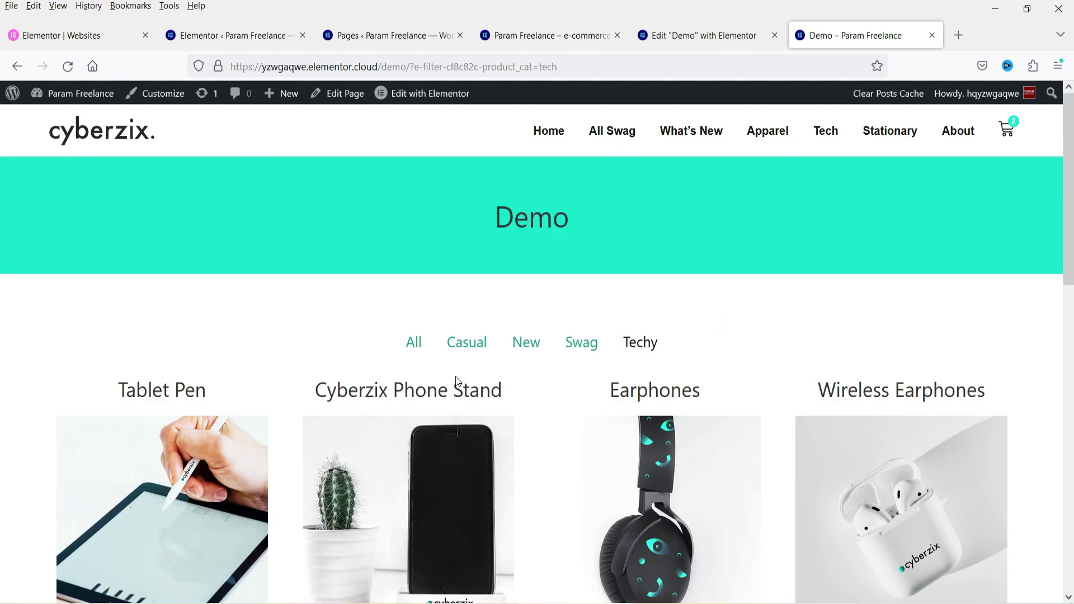
{"action": "left_click", "coordinate": [417, 344]}
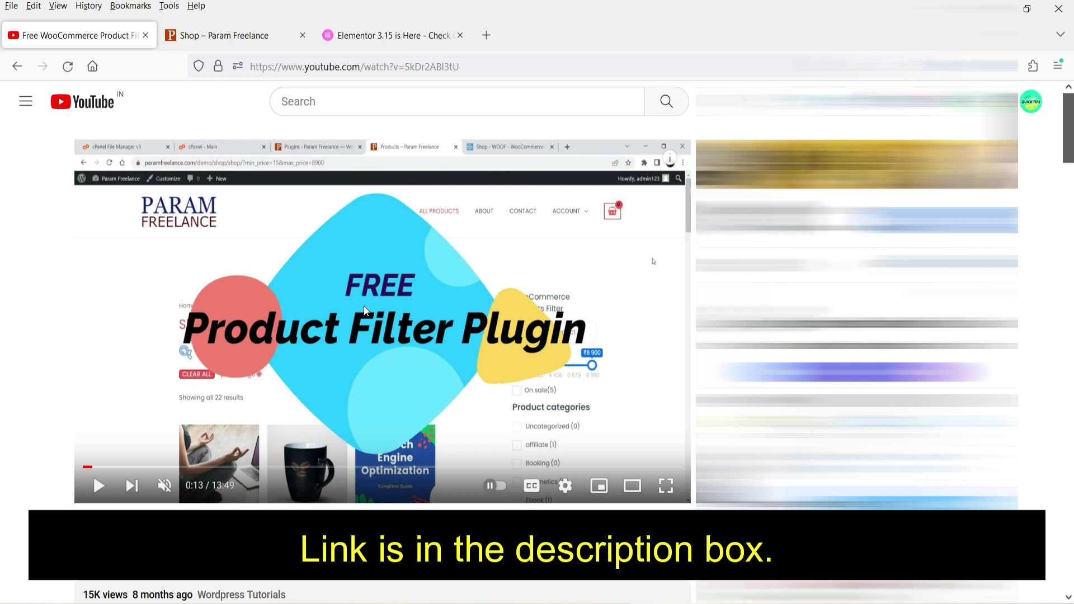
Switch to the Param Freelance shop page, remove the affiliate category filter and look over the product filter options.
{"action": "left_click", "coordinate": [257, 37]}
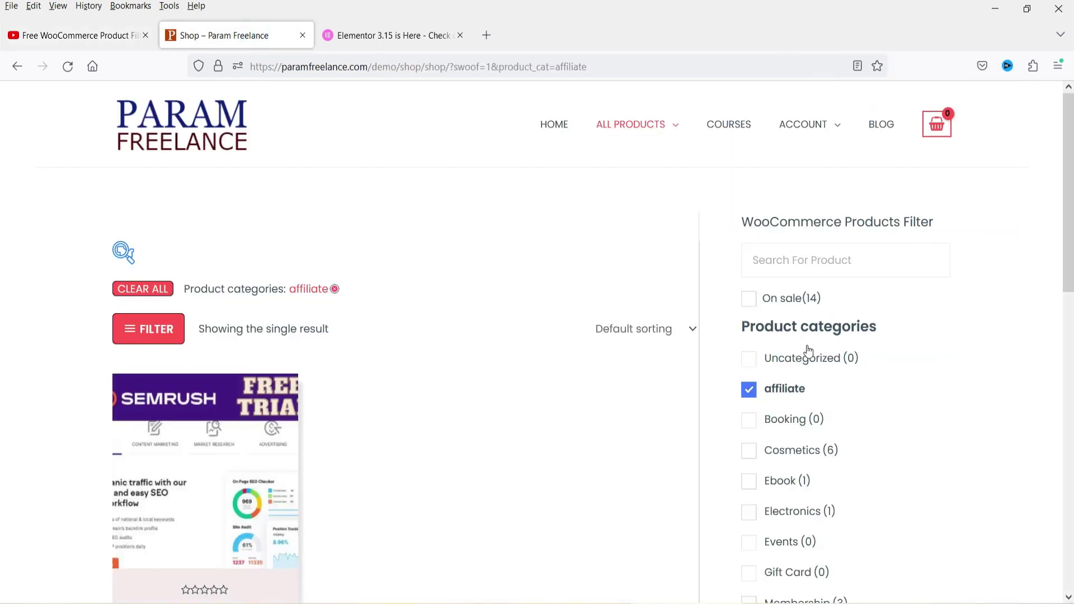
{"action": "left_click", "coordinate": [784, 388]}
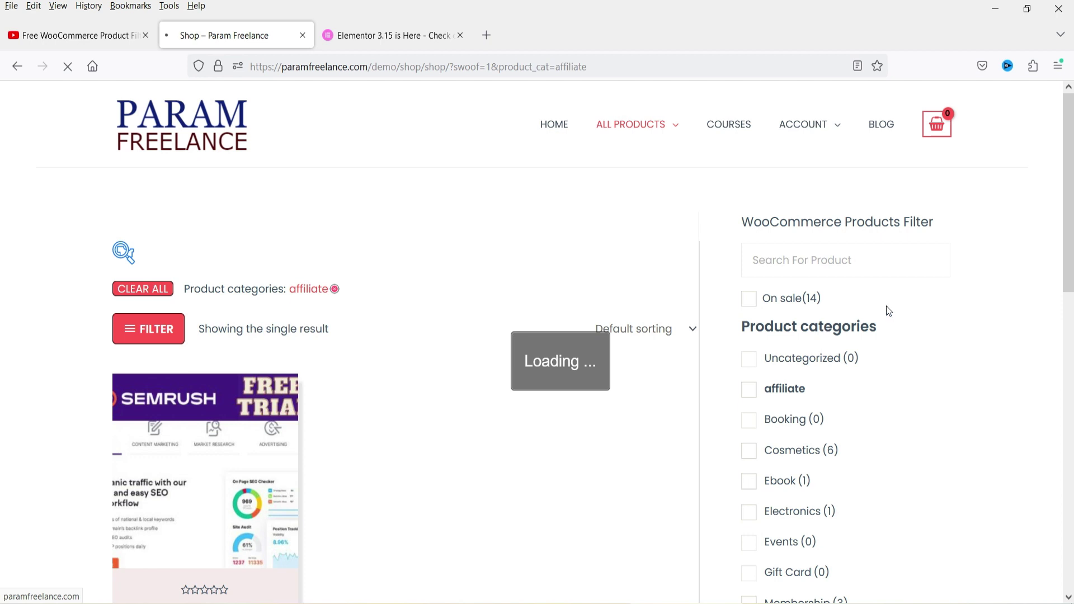
{"action": "scroll", "coordinate": [882, 337], "scroll_direction": "down", "scroll_amount": 3}
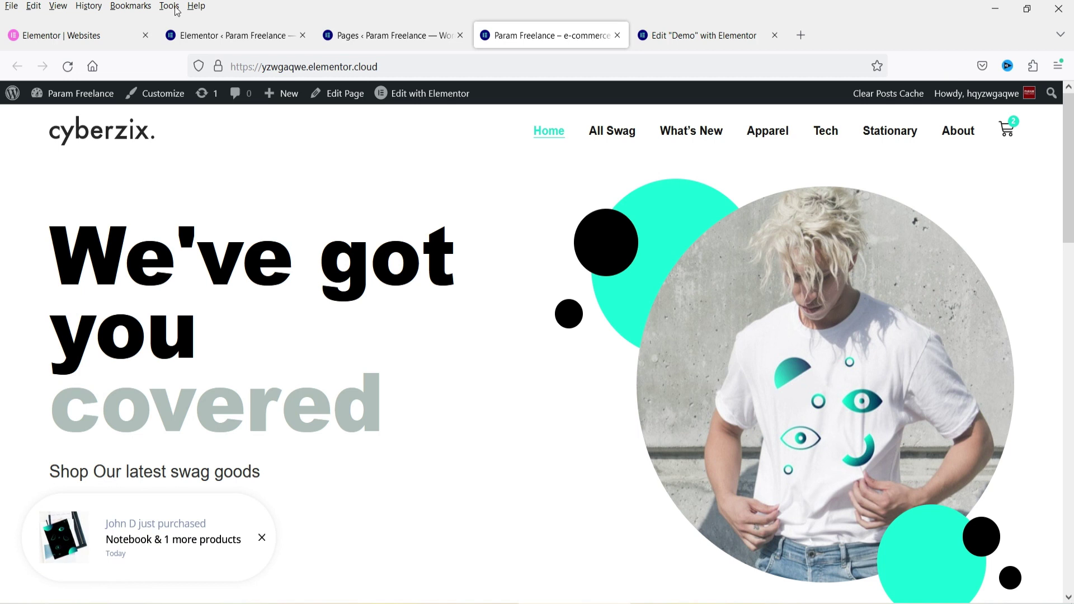
Search the widget library for "taxo" from the empty section of the Demo page.
{"action": "left_click", "coordinate": [119, 31]}
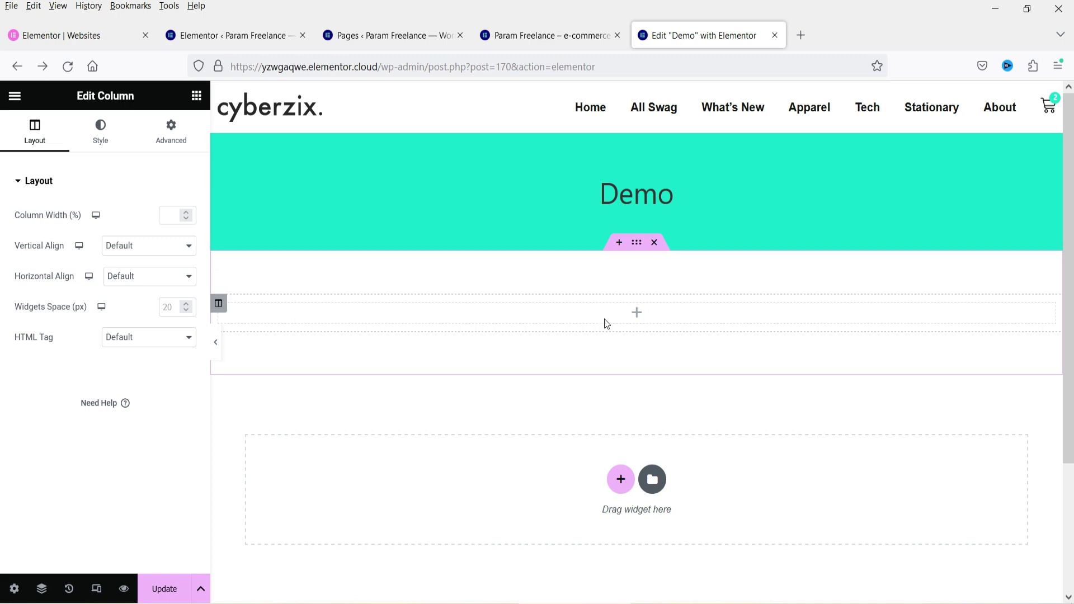
{"action": "left_click", "coordinate": [636, 319]}
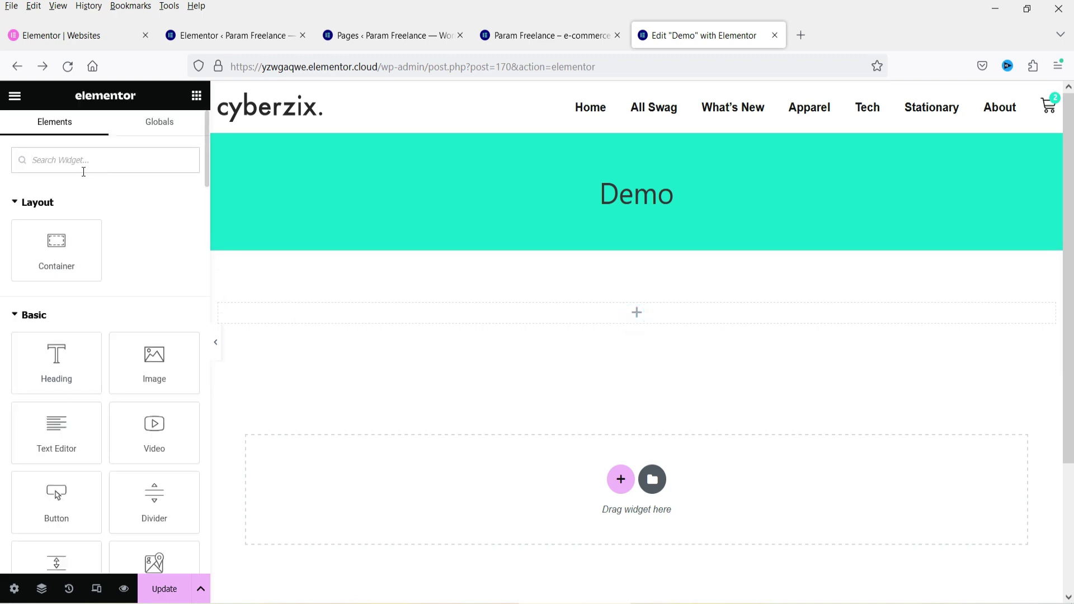
{"action": "type", "text": "taxo"}
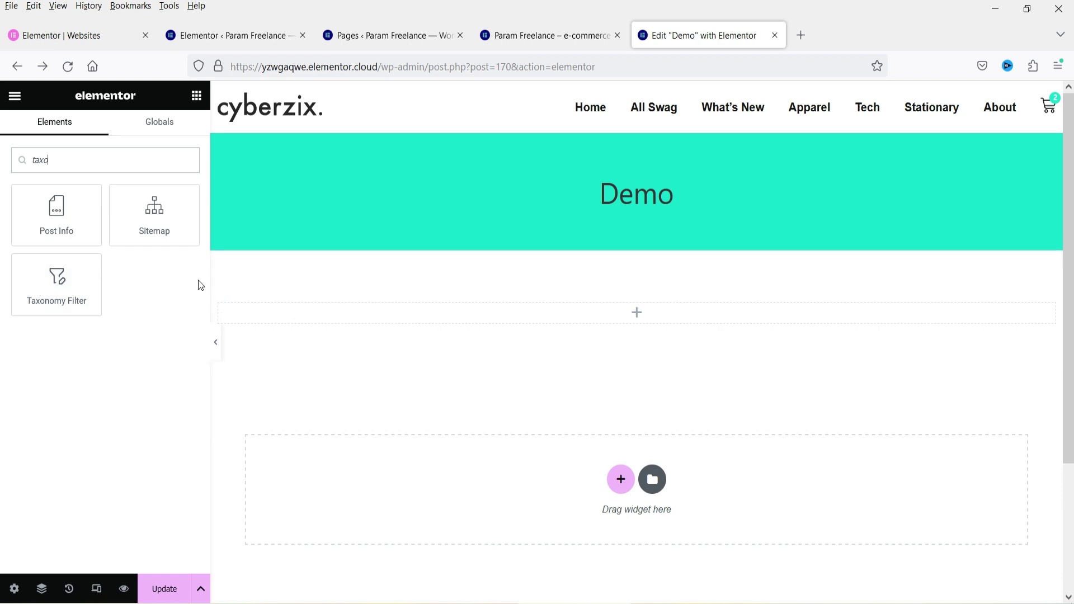
Open the Features section of Elementor's settings in the WordPress admin and check the status of the Taxonomy Filter experiment.
{"action": "left_click", "coordinate": [239, 43]}
{"action": "scroll", "coordinate": [593, 331], "scroll_direction": "up", "scroll_amount": 15}
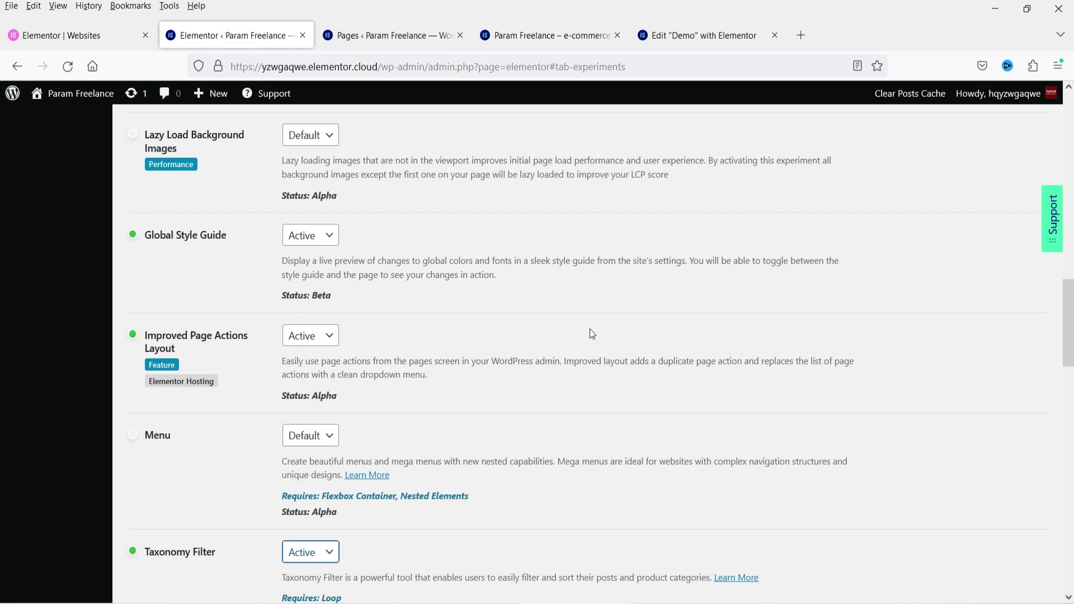
{"action": "scroll", "coordinate": [591, 335], "scroll_direction": "up", "scroll_amount": 10}
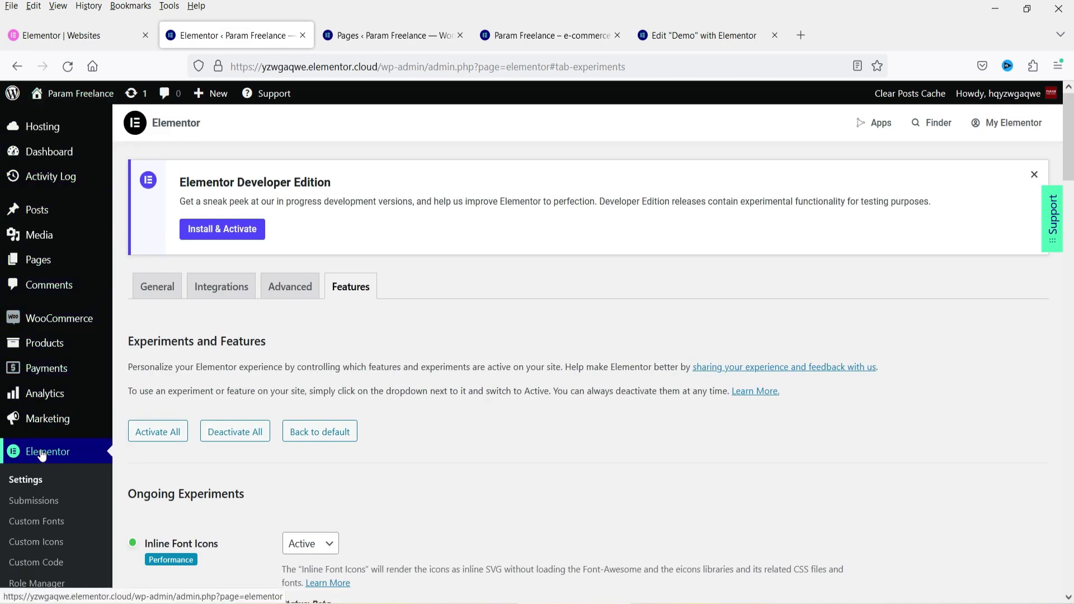
{"action": "left_click", "coordinate": [26, 483]}
{"action": "left_click", "coordinate": [347, 298]}
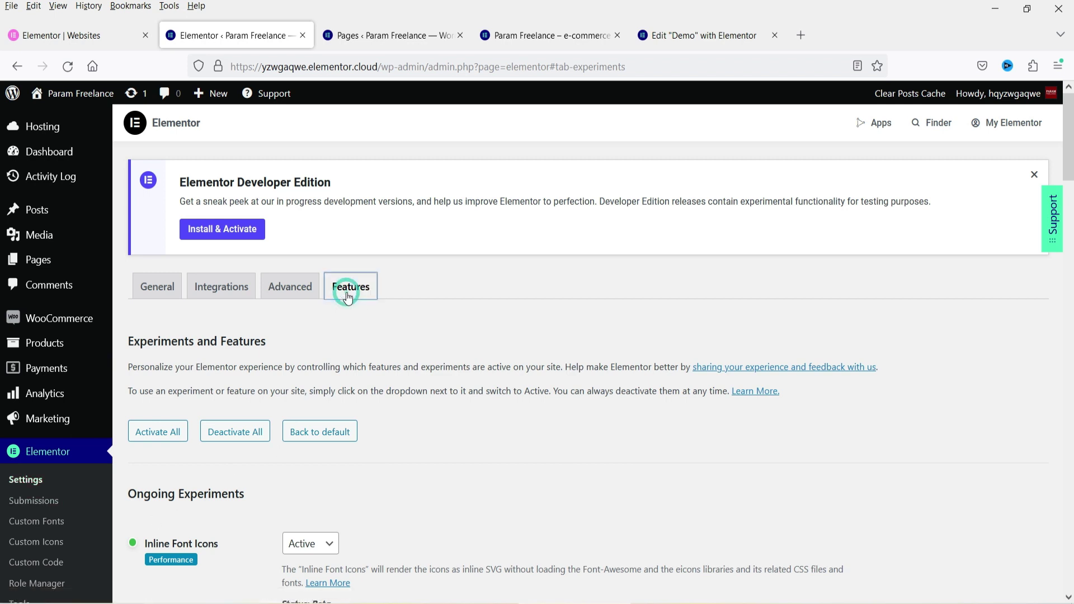
{"action": "scroll", "coordinate": [415, 326], "scroll_direction": "down", "scroll_amount": 6}
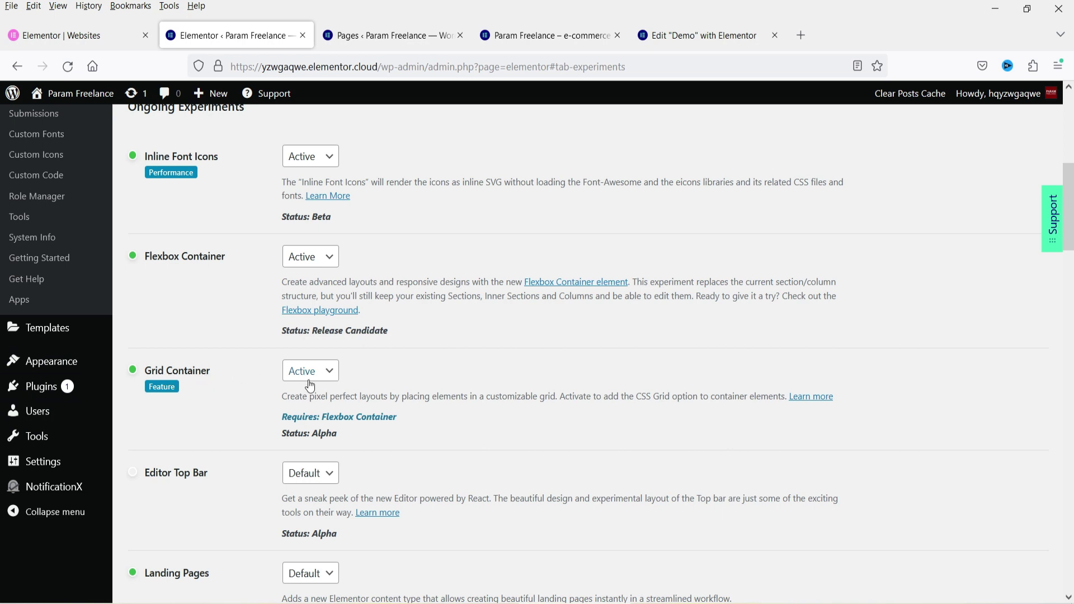
{"action": "scroll", "coordinate": [456, 338], "scroll_direction": "down", "scroll_amount": 5}
{"action": "scroll", "coordinate": [456, 347], "scroll_direction": "down", "scroll_amount": 10}
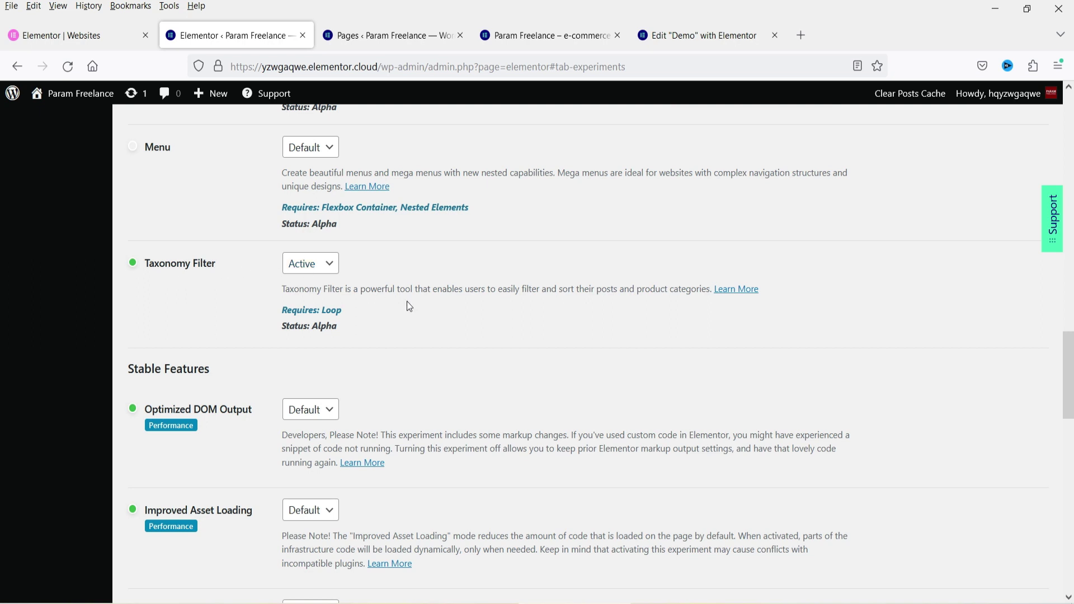
Set the Loop feature under Stable Features to Active and save the changes.
{"action": "scroll", "coordinate": [404, 303], "scroll_direction": "down", "scroll_amount": 13}
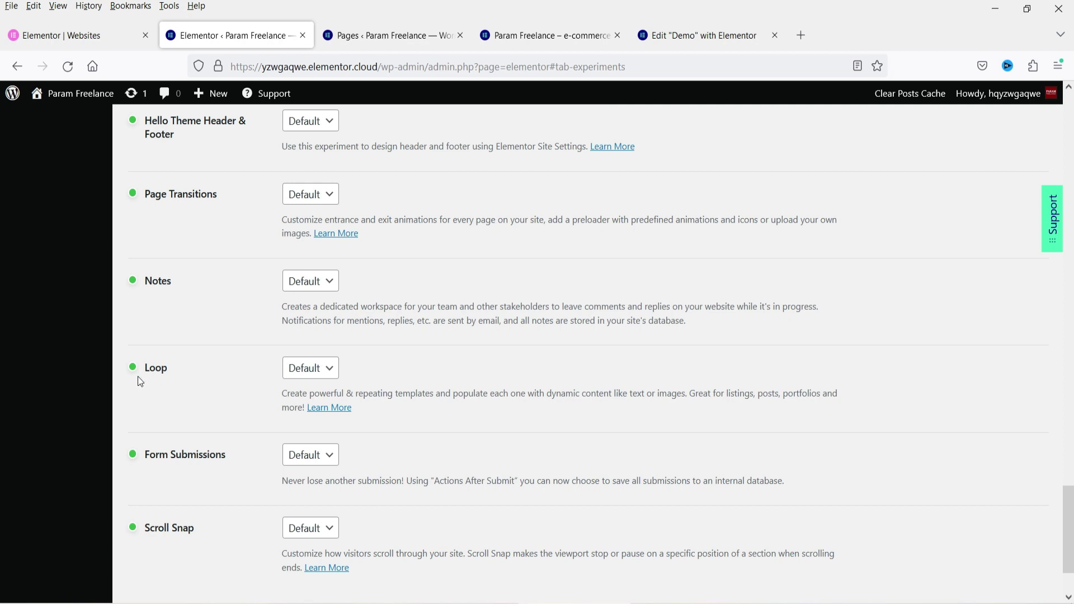
{"action": "left_click", "coordinate": [314, 377]}
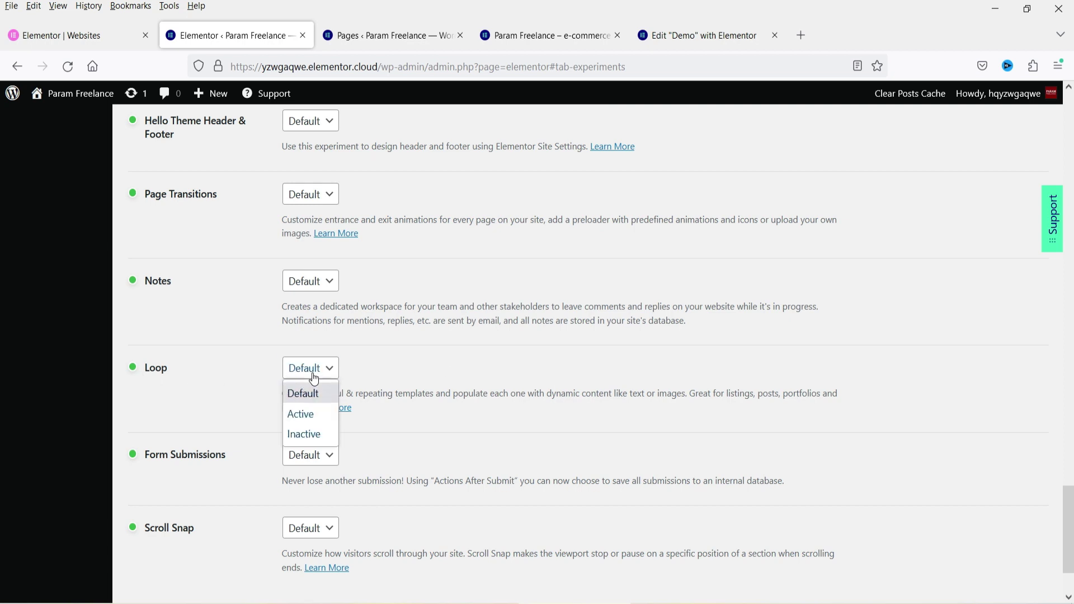
{"action": "left_click", "coordinate": [302, 414]}
{"action": "scroll", "coordinate": [359, 381], "scroll_direction": "down", "scroll_amount": 2}
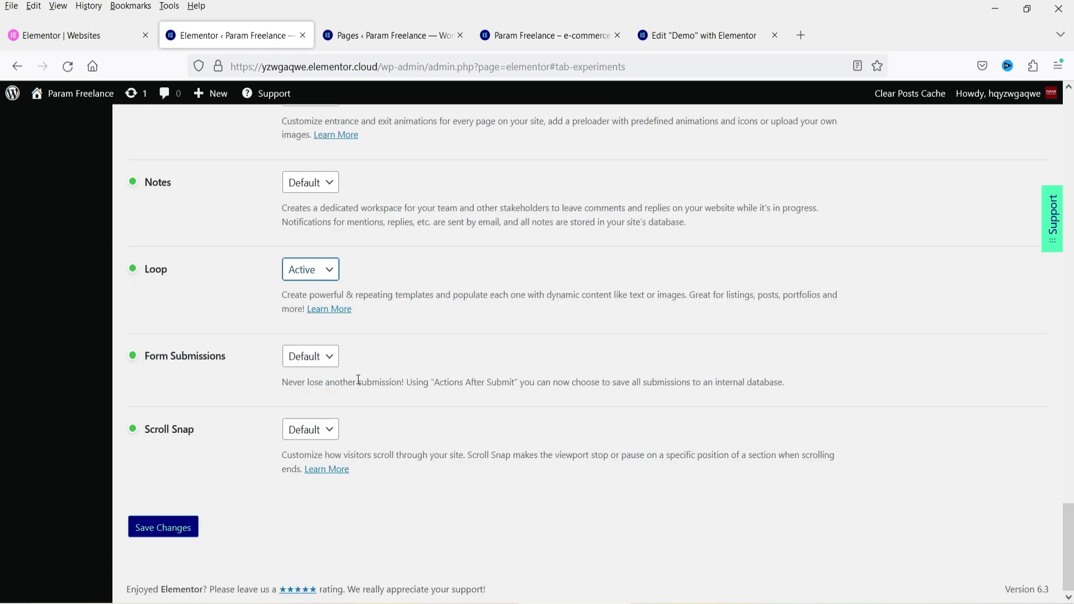
{"action": "left_click", "coordinate": [164, 527]}
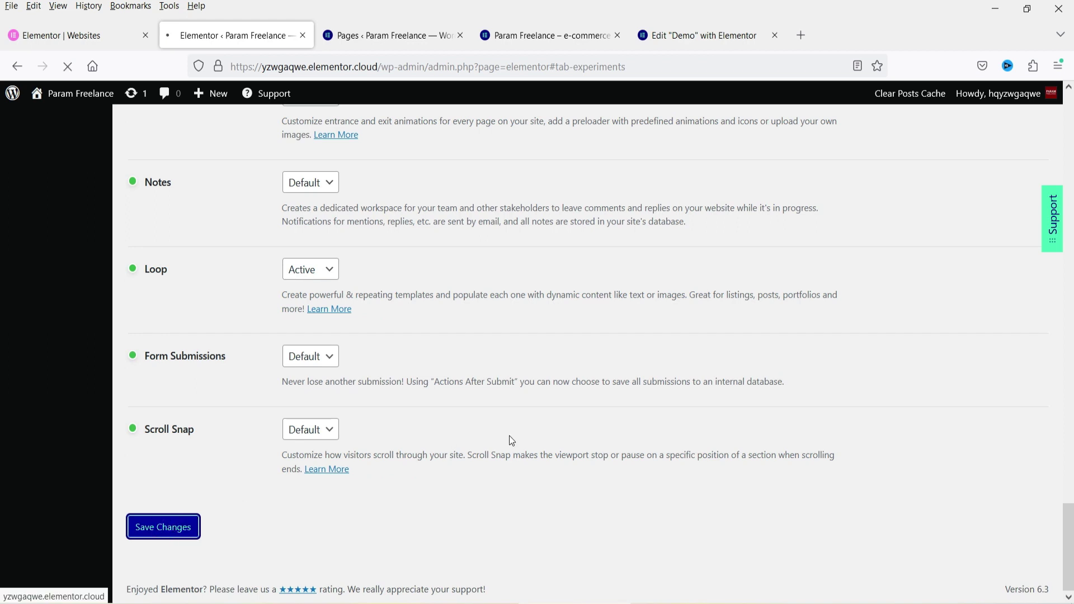
In the Demo page editor, find the Loop Grid widget with "loop", add it to the empty section and set its template type to Products.
{"action": "left_click", "coordinate": [668, 40]}
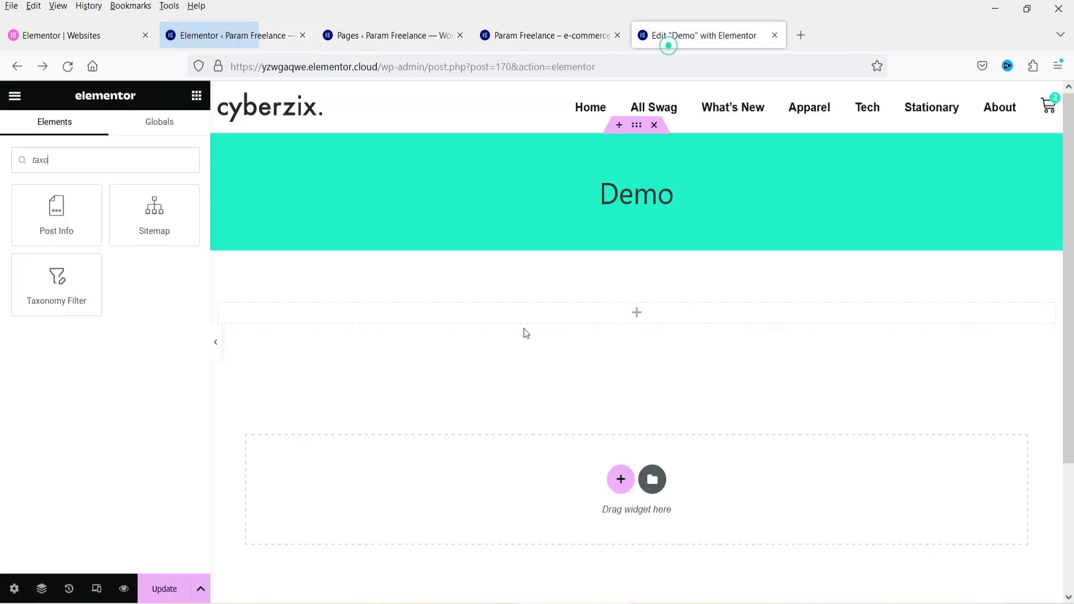
{"action": "left_click_drag", "start_coordinate": [72, 161], "coordinate": [3, 159]}
{"action": "key", "text": "BackSpace"}
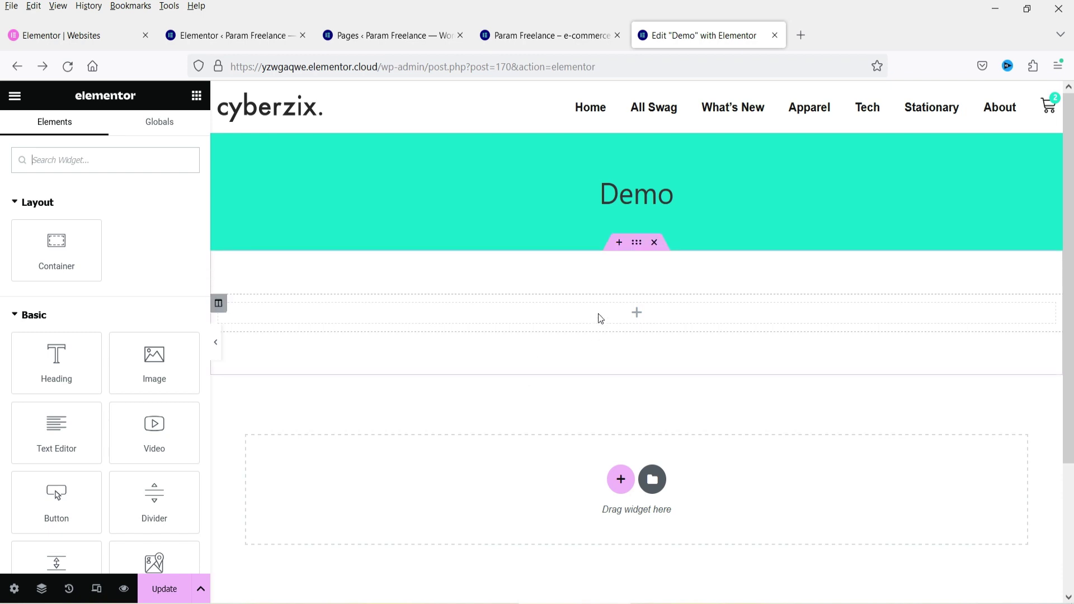
{"action": "left_click", "coordinate": [636, 313]}
{"action": "left_click", "coordinate": [61, 159]}
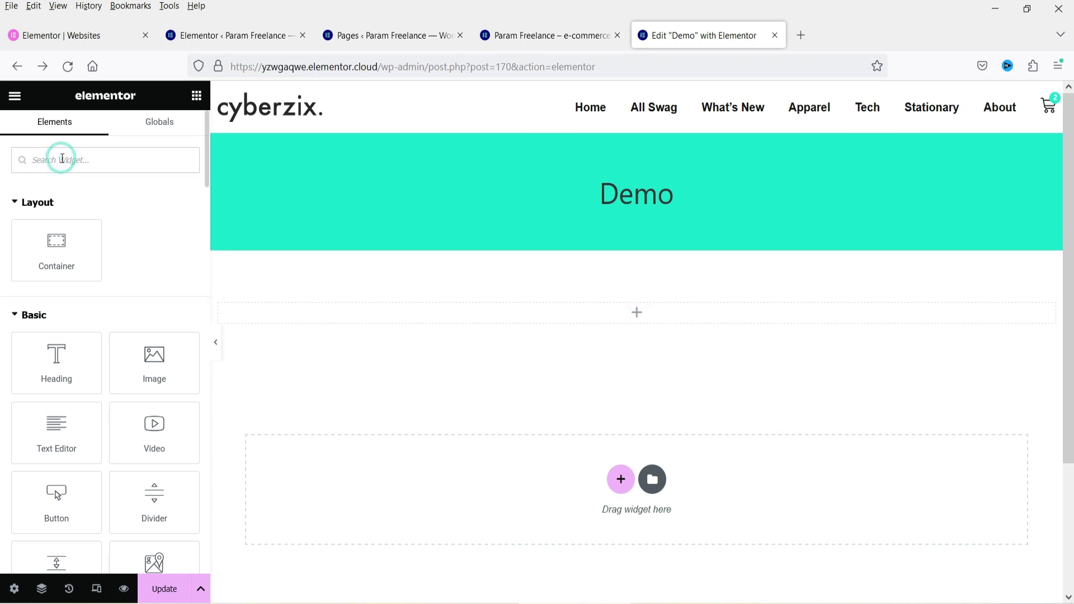
{"action": "type", "text": "loop"}
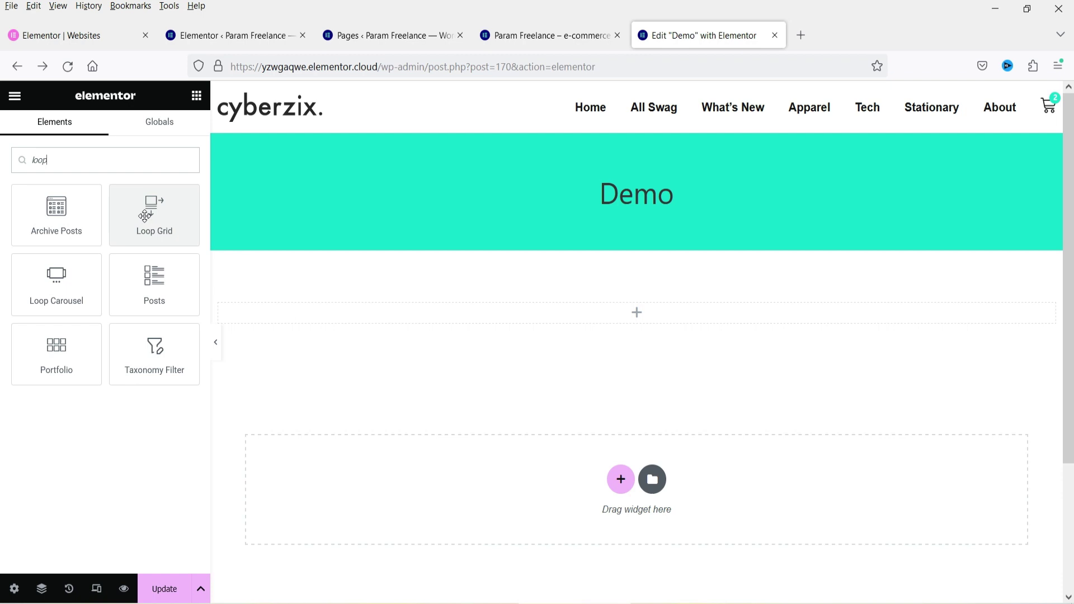
{"action": "left_click_drag", "start_coordinate": [147, 208], "coordinate": [353, 314]}
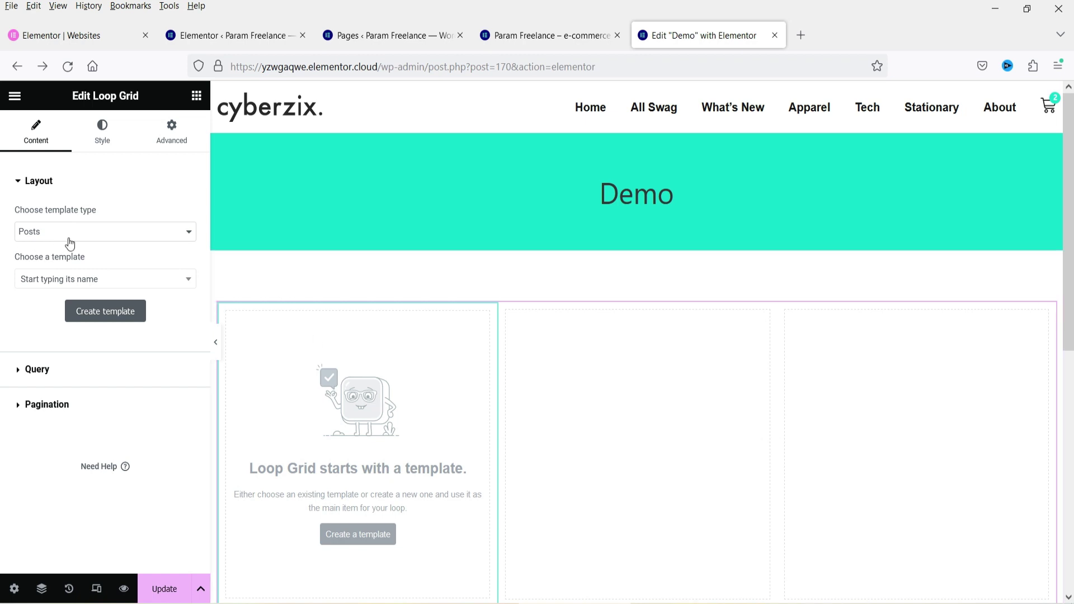
{"action": "left_click", "coordinate": [91, 231]}
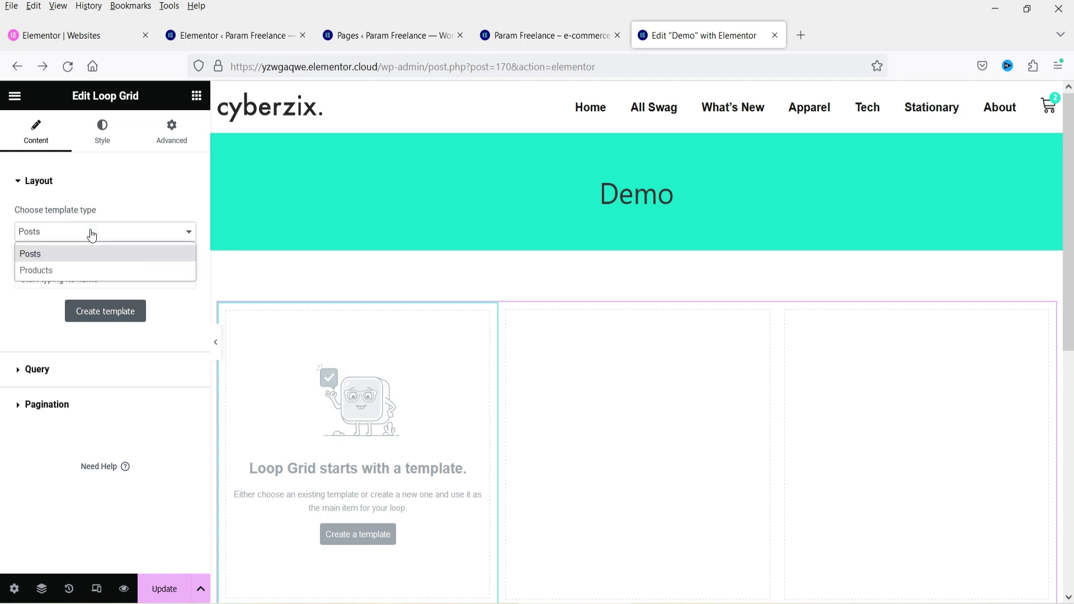
{"action": "left_click", "coordinate": [91, 271]}
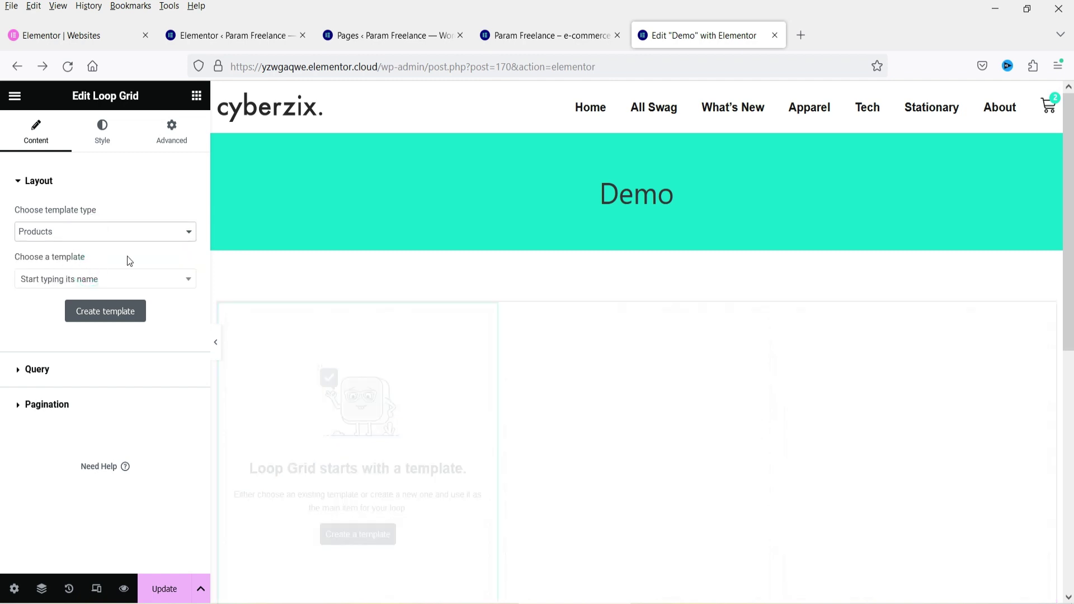
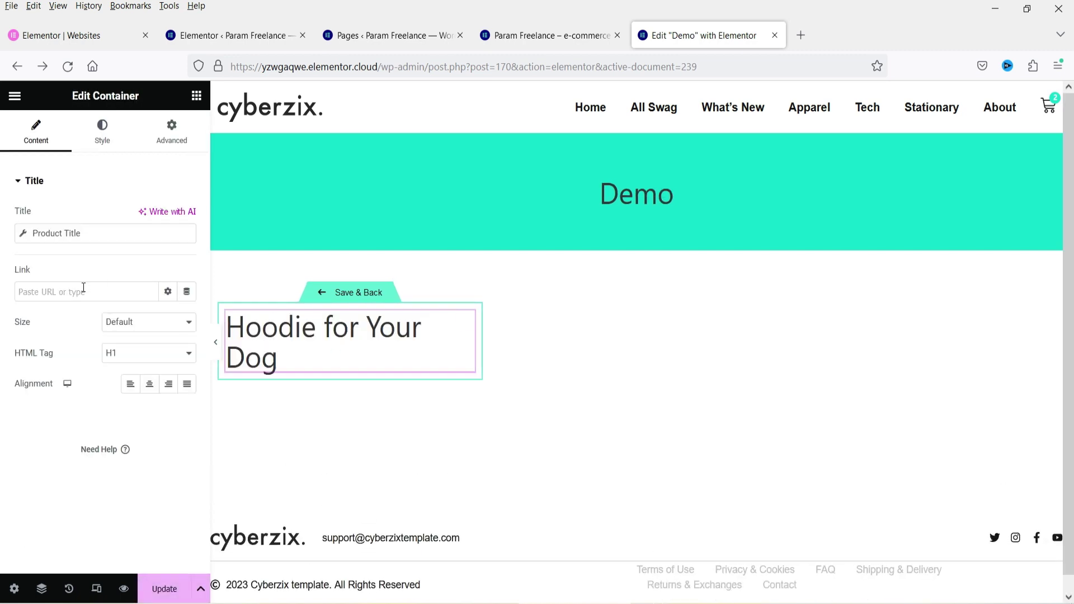
Set the HTML tag of the loop template's product title to H3 and center the title.
{"action": "left_click", "coordinate": [108, 361]}
{"action": "left_click", "coordinate": [133, 406]}
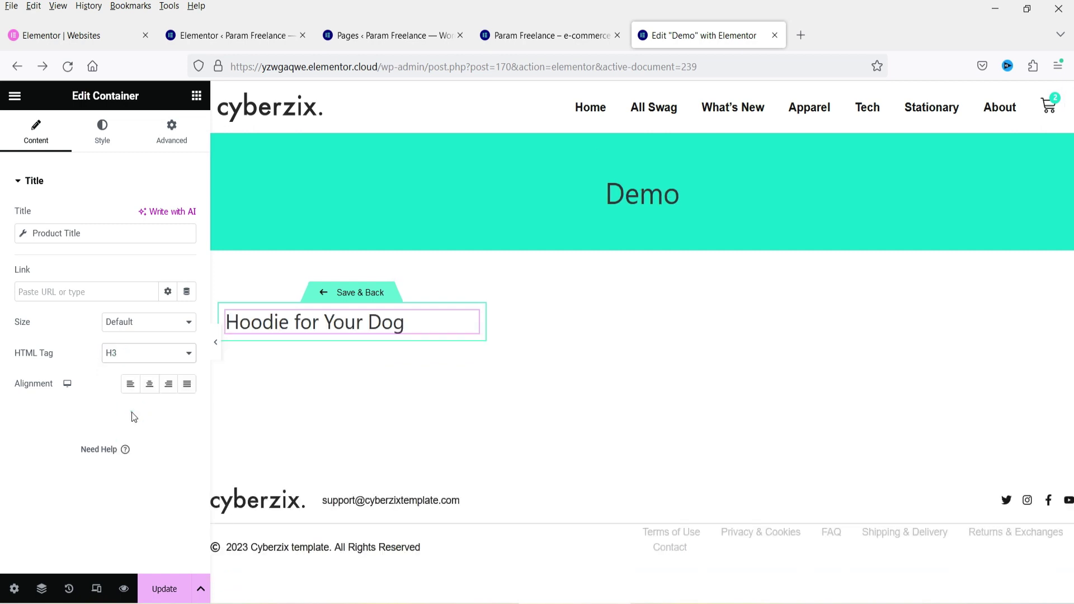
{"action": "left_click", "coordinate": [150, 384]}
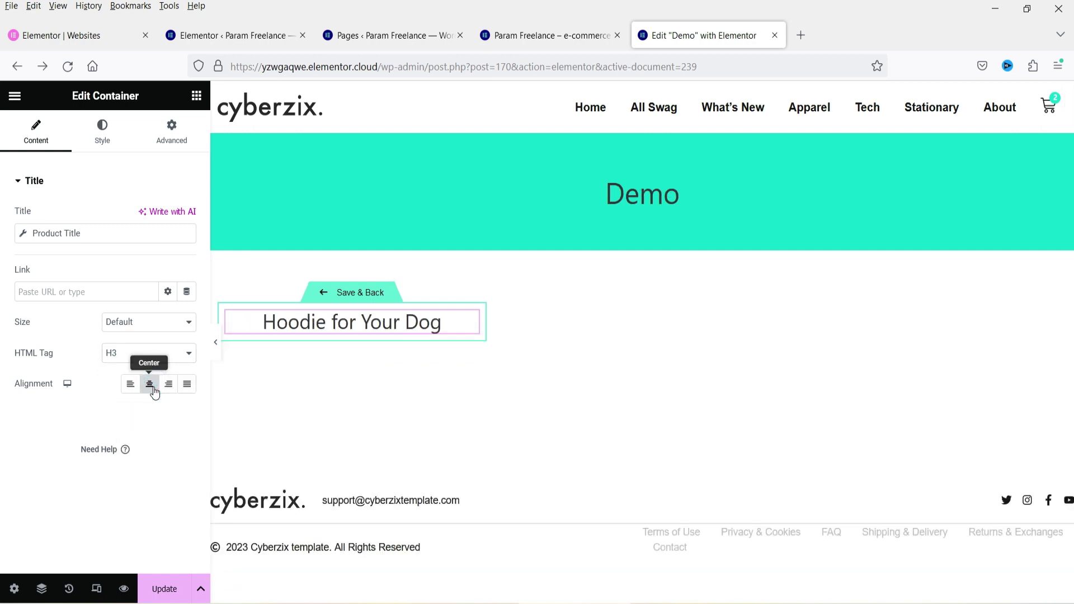
Add a Featured Image widget below the product title and center it.
{"action": "left_click", "coordinate": [196, 96]}
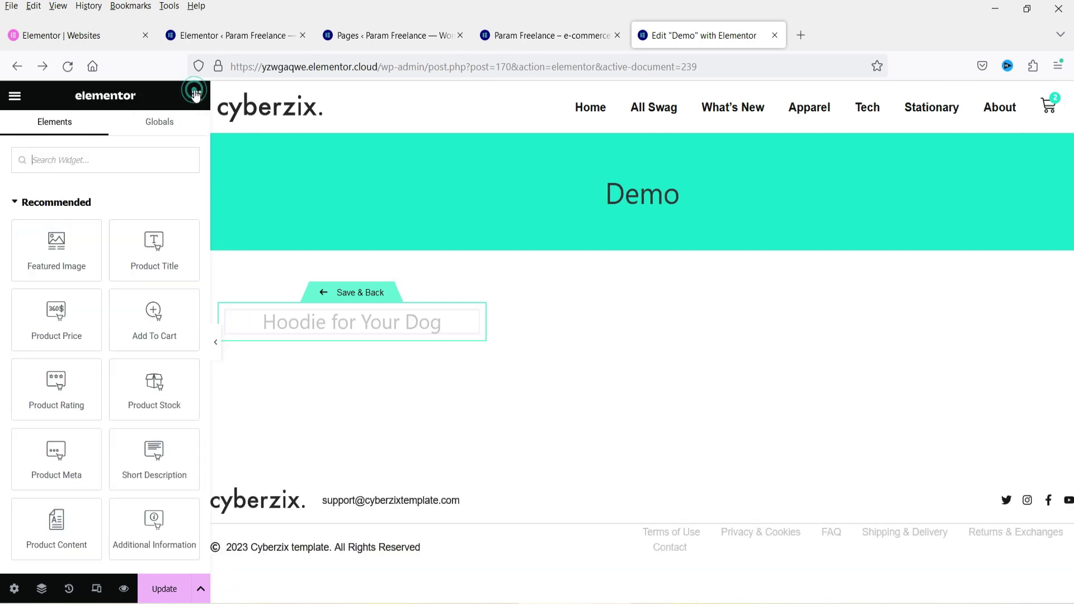
{"action": "left_click_drag", "start_coordinate": [53, 257], "coordinate": [301, 338]}
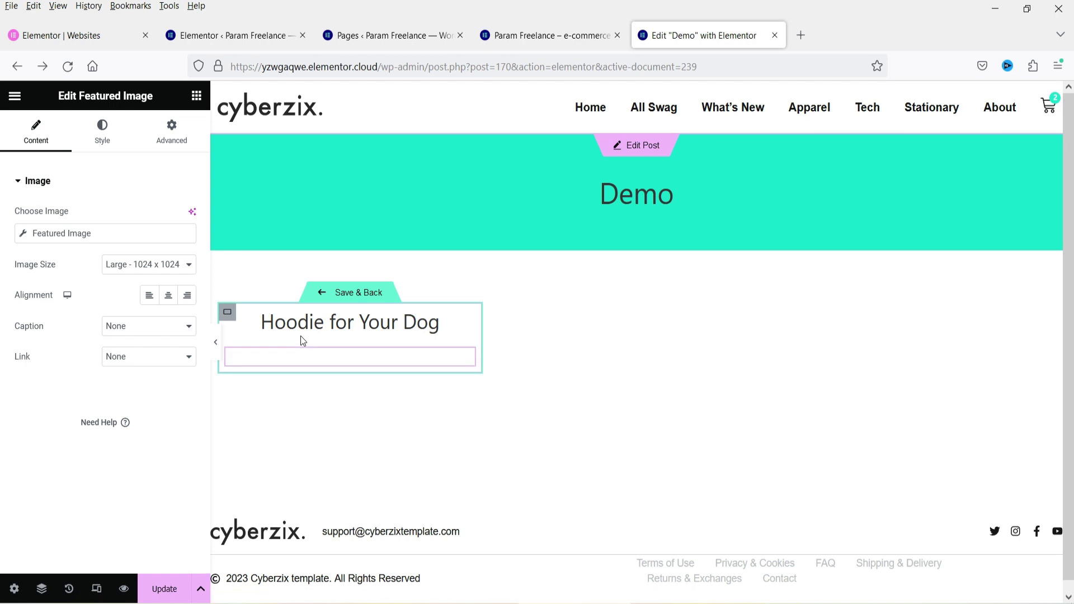
{"action": "left_click", "coordinate": [169, 295]}
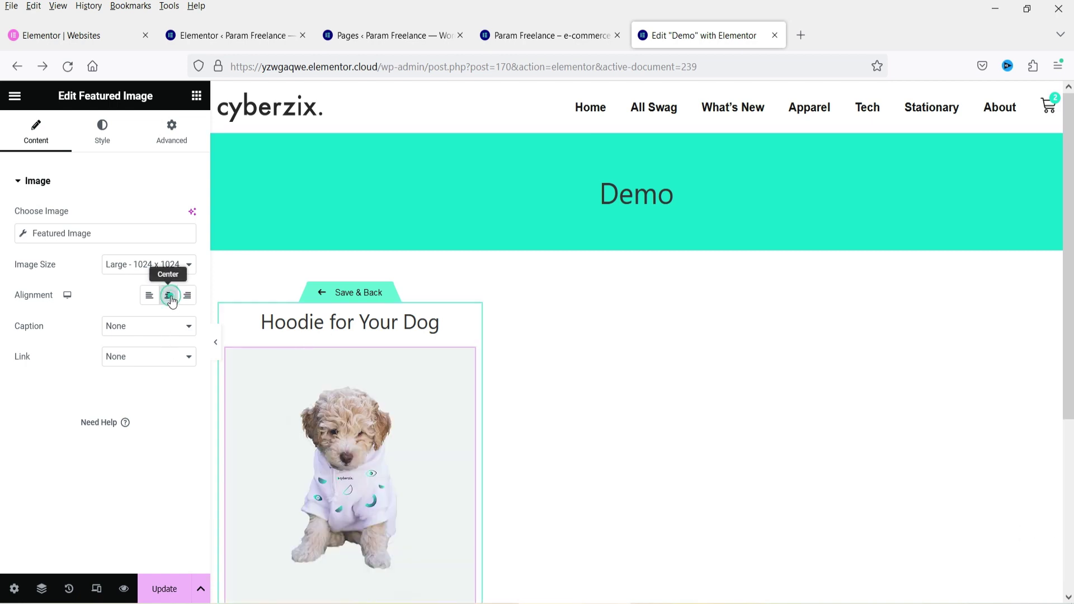
Add a Product Price widget below the featured image and center-align the price.
{"action": "scroll", "coordinate": [394, 327], "scroll_direction": "down", "scroll_amount": 4}
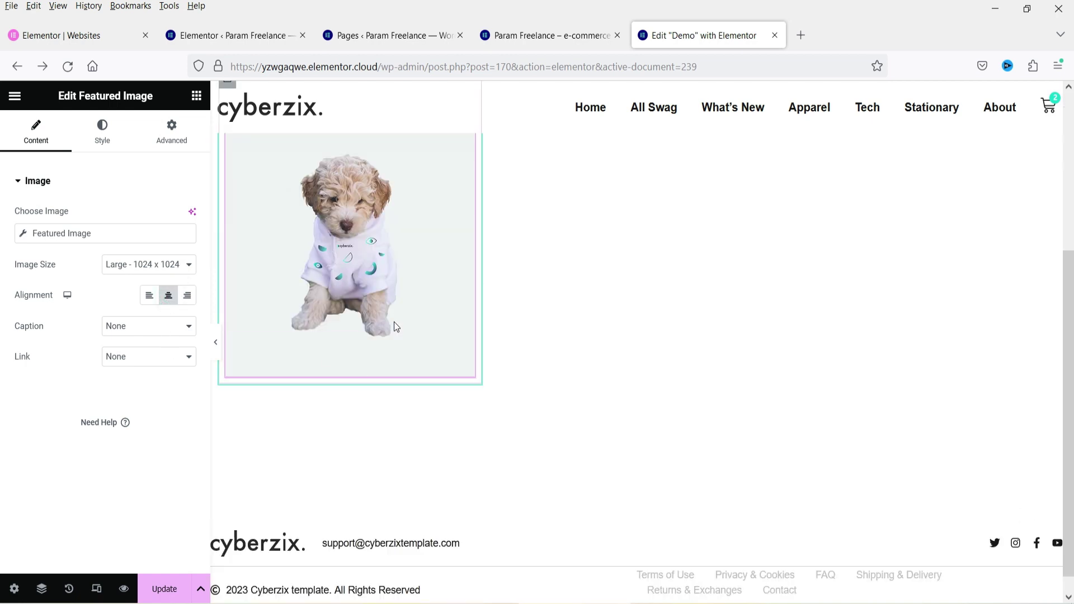
{"action": "left_click", "coordinate": [197, 96]}
{"action": "left_click_drag", "start_coordinate": [53, 334], "coordinate": [308, 372]}
{"action": "left_click_drag", "start_coordinate": [79, 439], "coordinate": [54, 444]}
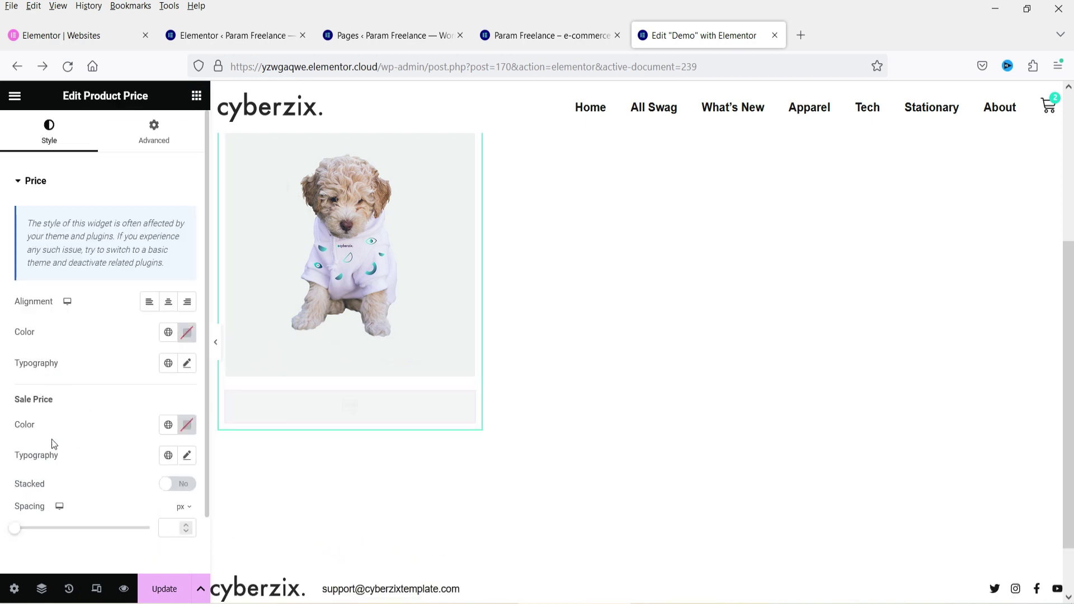
{"action": "left_click", "coordinate": [168, 302]}
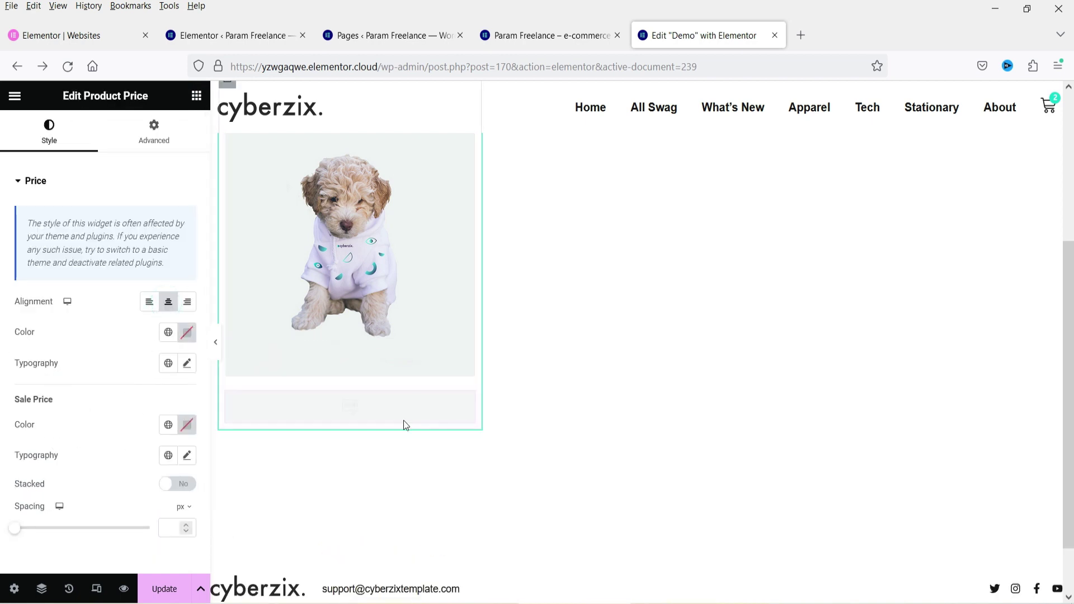
Add an Add To Cart widget below the product price in the loop template.
{"action": "left_click", "coordinate": [196, 96]}
{"action": "left_click_drag", "start_coordinate": [159, 316], "coordinate": [343, 417]}
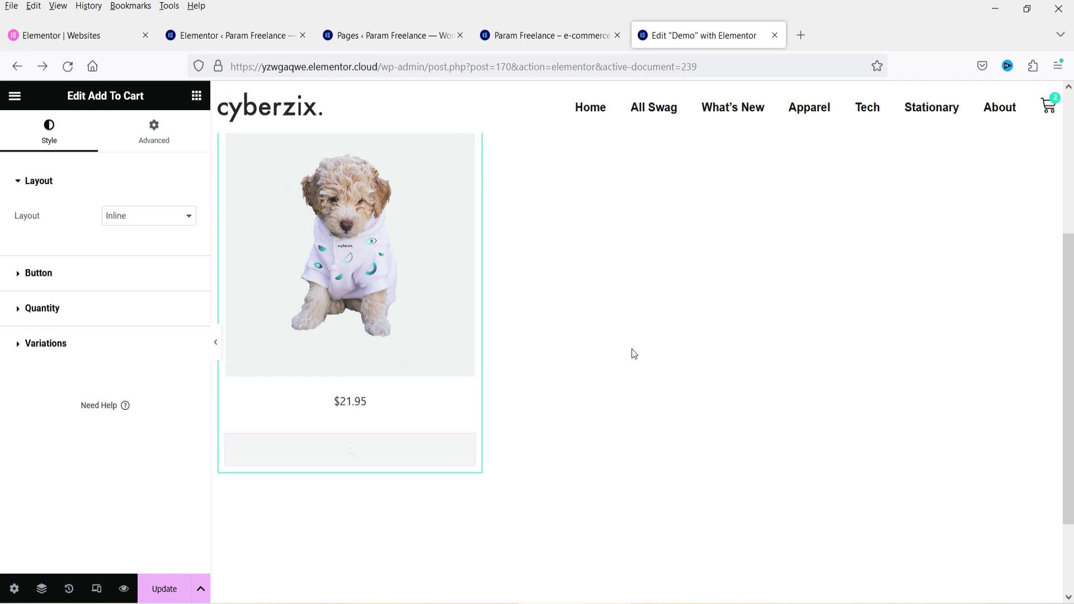
{"action": "scroll", "coordinate": [387, 344], "scroll_direction": "up", "scroll_amount": 3}
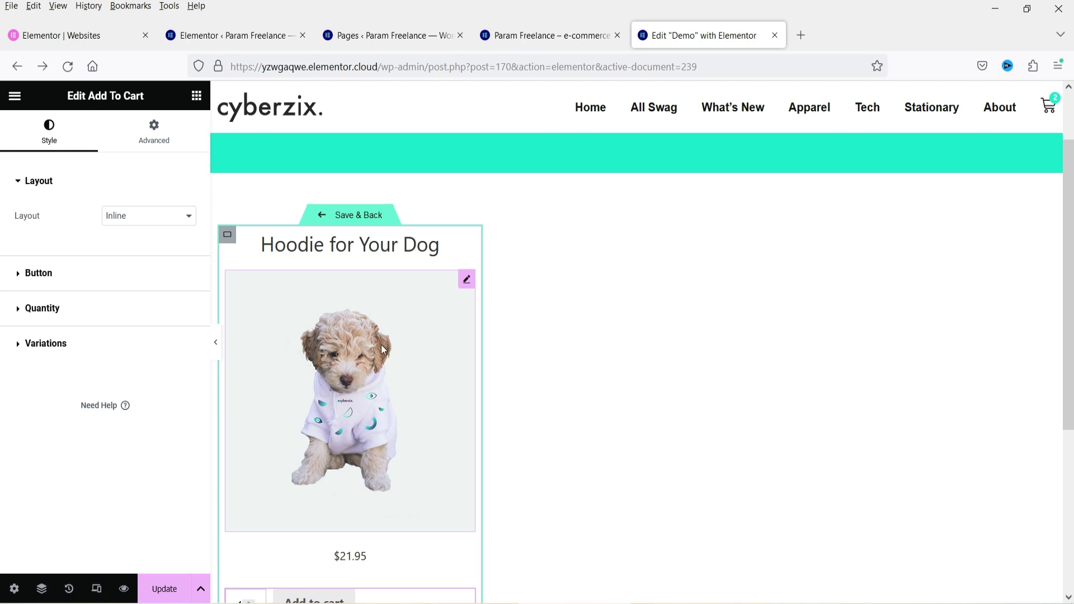
Title the loop item "Product Demo Template", save the template and return to the Demo page.
{"action": "left_click", "coordinate": [14, 589]}
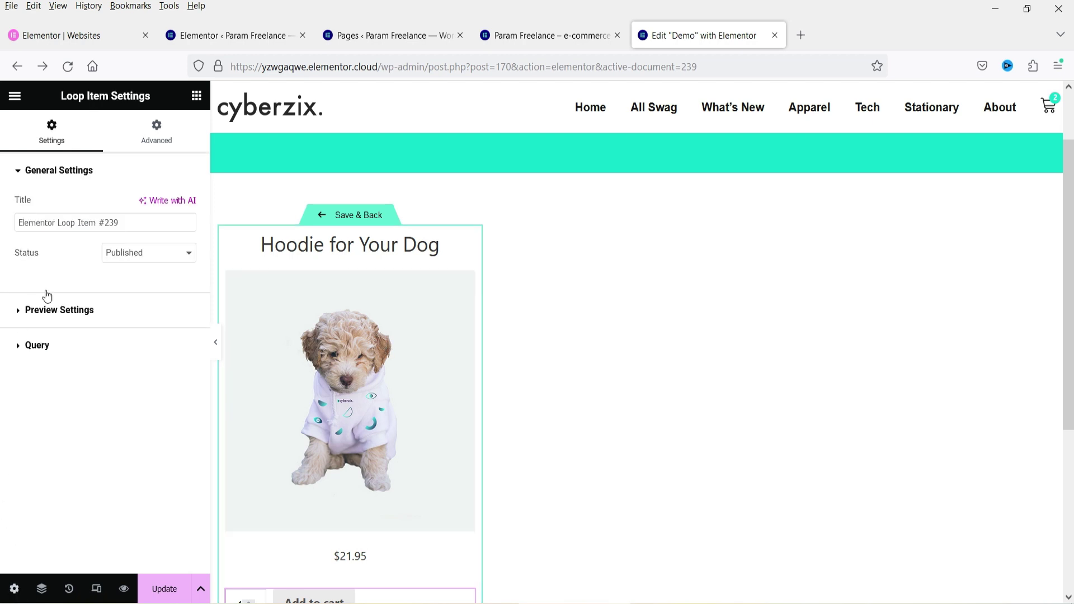
{"action": "triple_click", "coordinate": [137, 217]}
{"action": "type", "text": "Produc"}
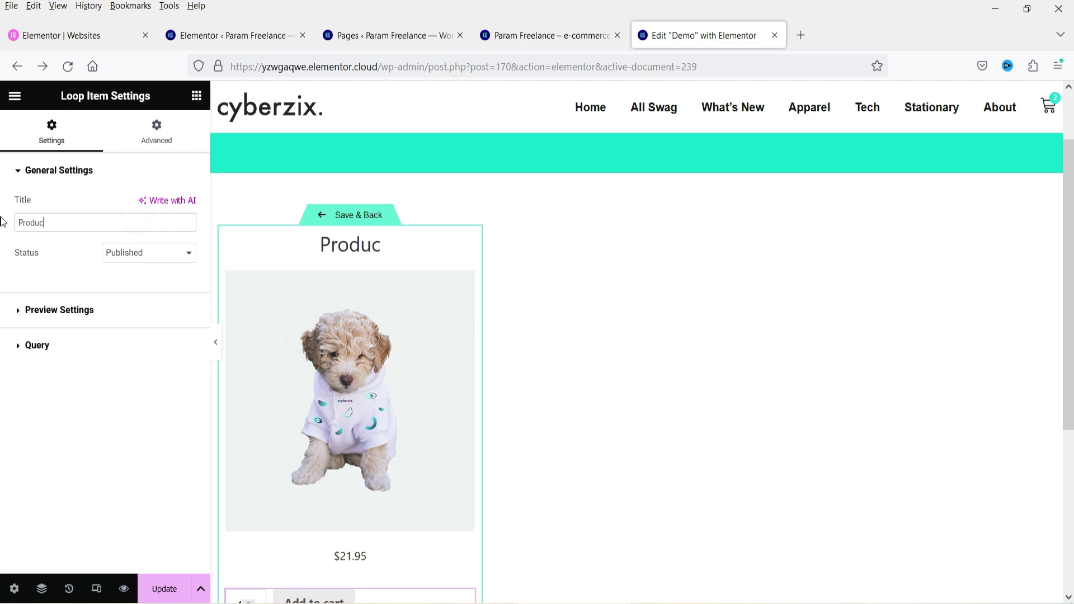
{"action": "type", "text": "t Demo Tempa"}
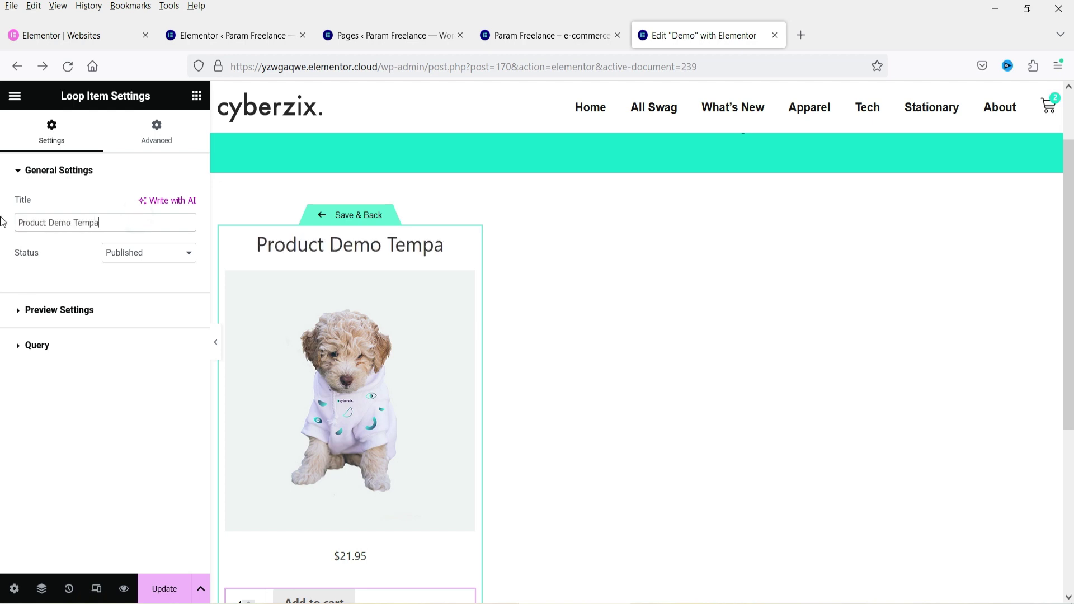
{"action": "key", "text": "BackSpace"}
{"action": "type", "text": "late"}
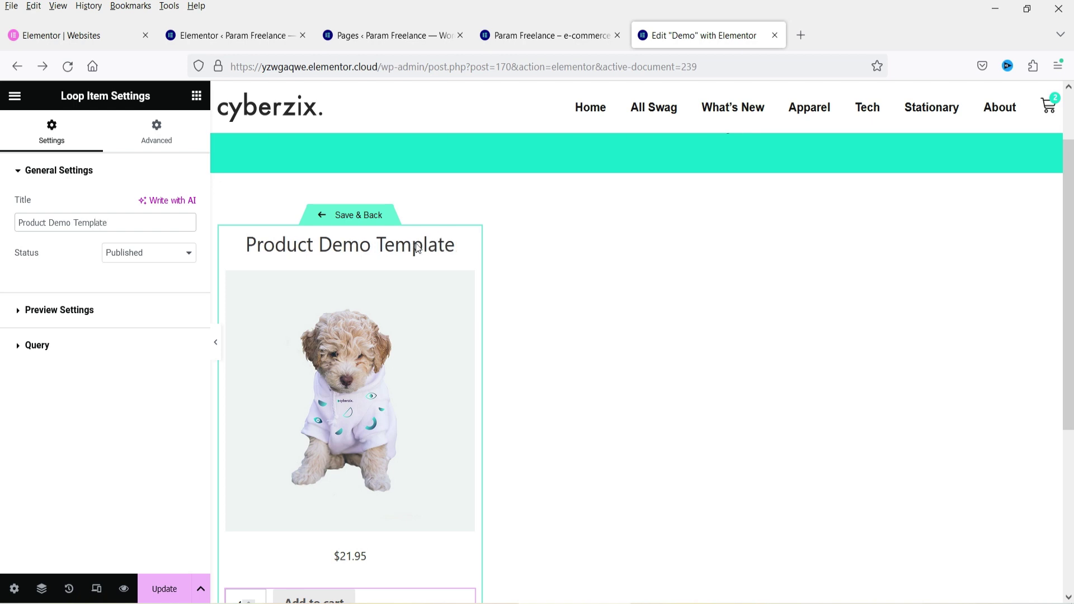
{"action": "left_click", "coordinate": [44, 419]}
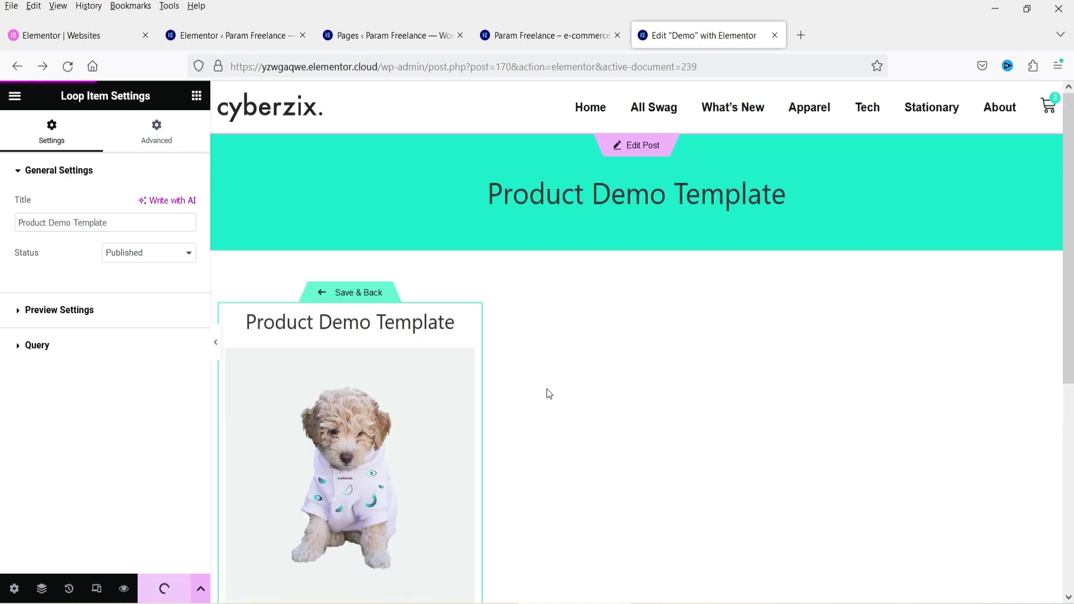
{"action": "left_click", "coordinate": [368, 295]}
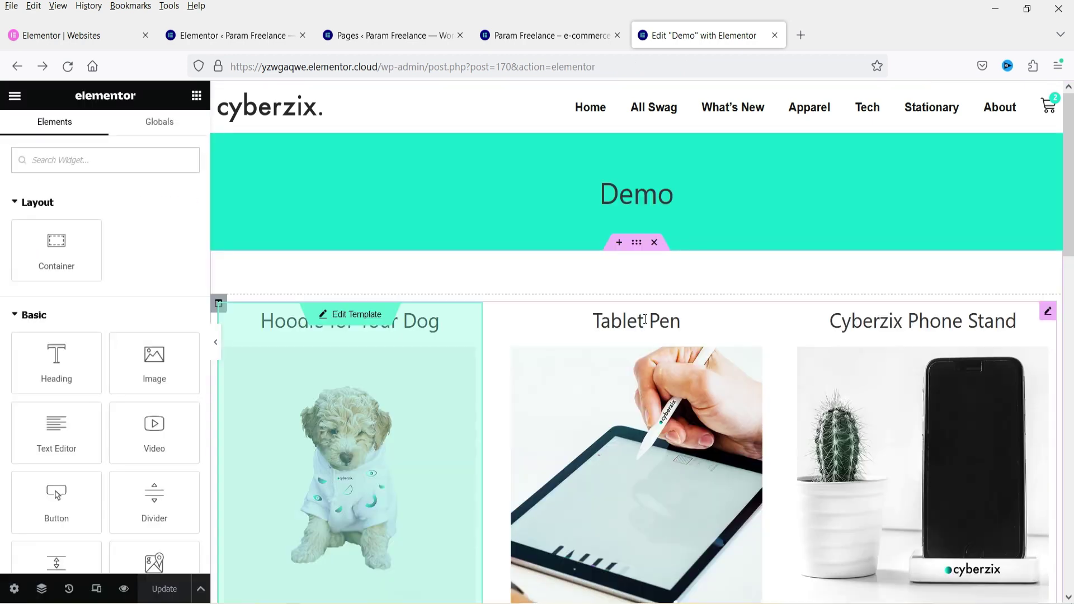
Set the loop grid to 4 columns and 20 items per page.
{"action": "scroll", "coordinate": [623, 307], "scroll_direction": "down", "scroll_amount": 5}
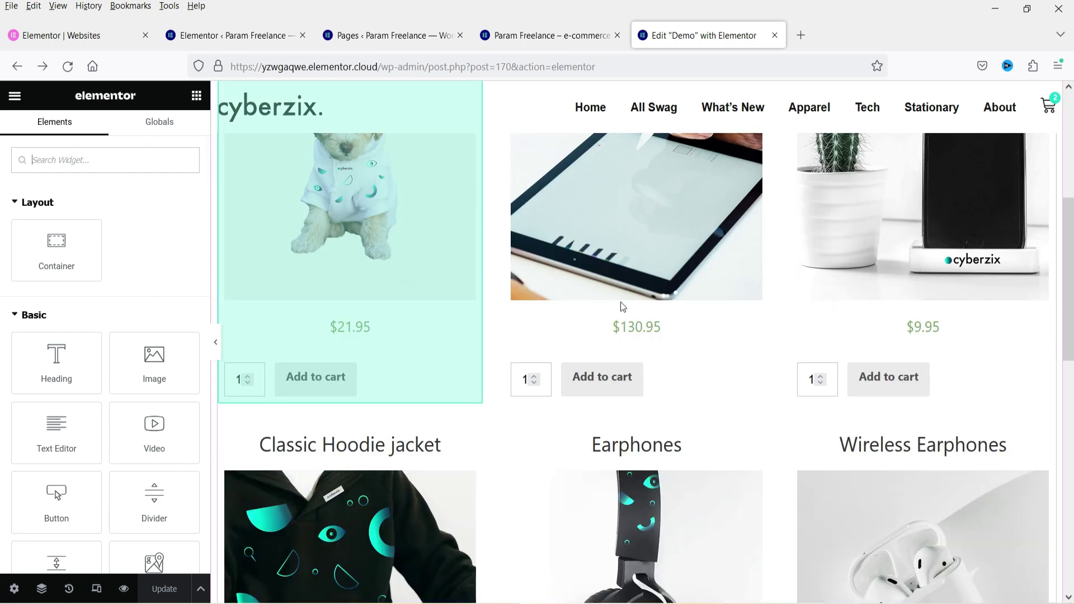
{"action": "scroll", "coordinate": [587, 266], "scroll_direction": "down", "scroll_amount": 10}
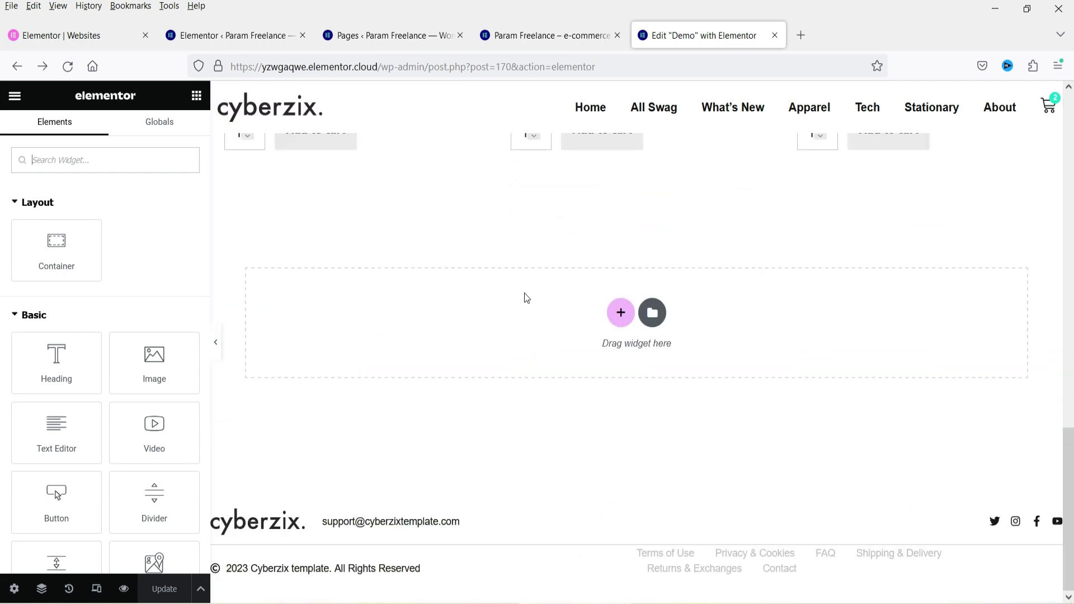
{"action": "scroll", "coordinate": [523, 297], "scroll_direction": "up", "scroll_amount": 8}
{"action": "scroll", "coordinate": [519, 301], "scroll_direction": "up", "scroll_amount": 5}
{"action": "scroll", "coordinate": [902, 318], "scroll_direction": "down", "scroll_amount": 5}
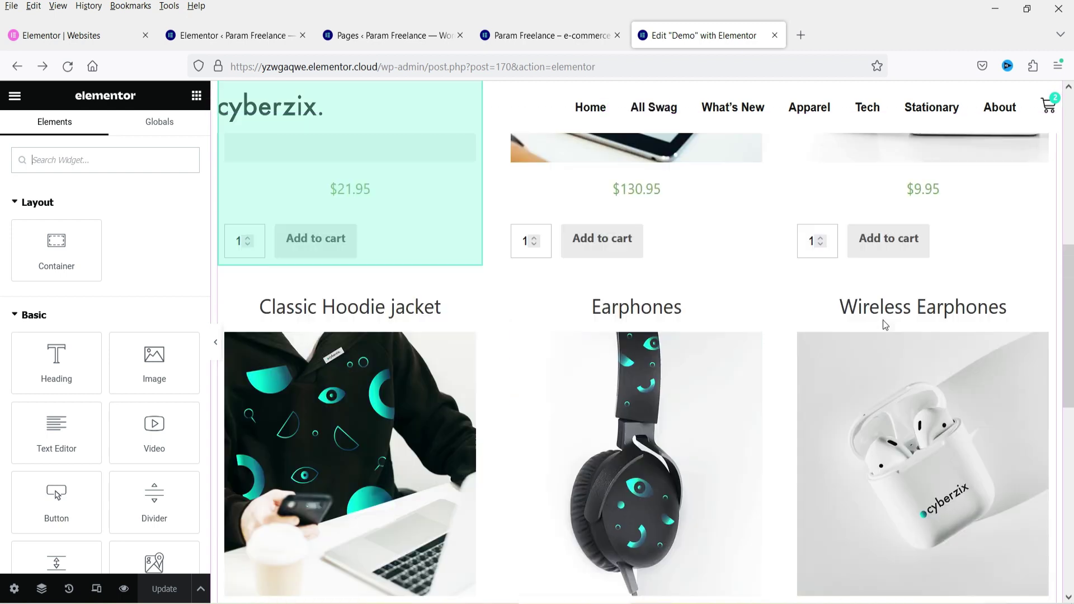
{"action": "scroll", "coordinate": [884, 319], "scroll_direction": "up", "scroll_amount": 8}
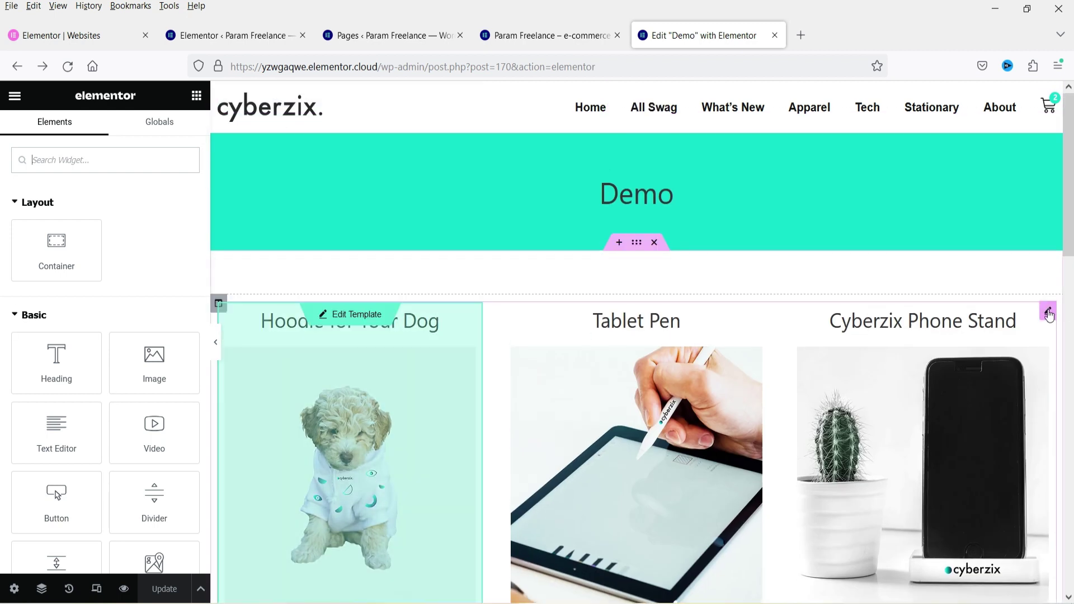
{"action": "left_click", "coordinate": [1049, 311]}
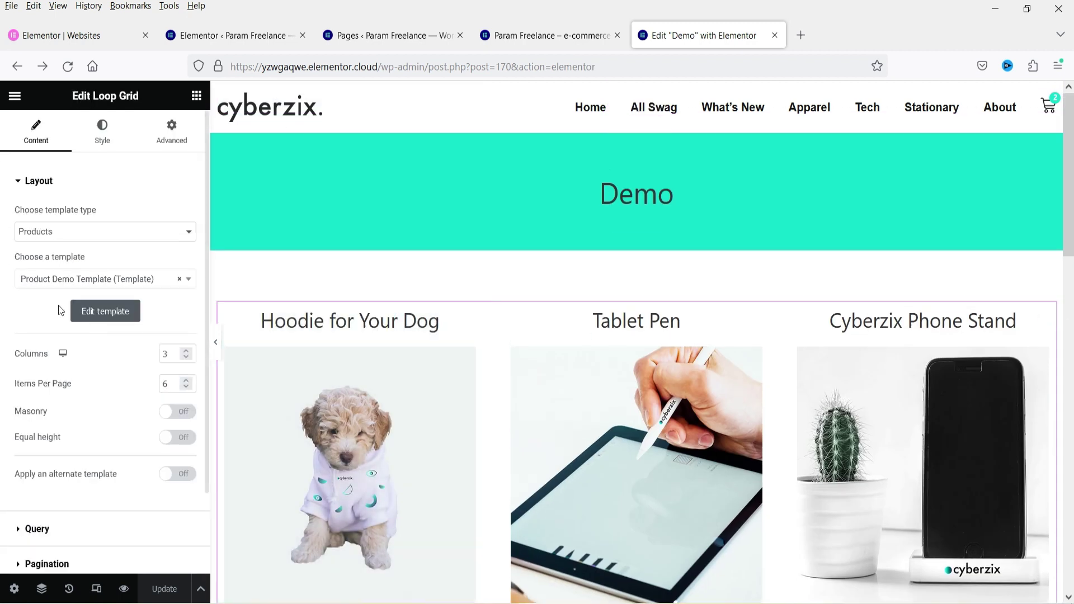
{"action": "double_click", "coordinate": [167, 385]}
{"action": "type", "text": "21"}
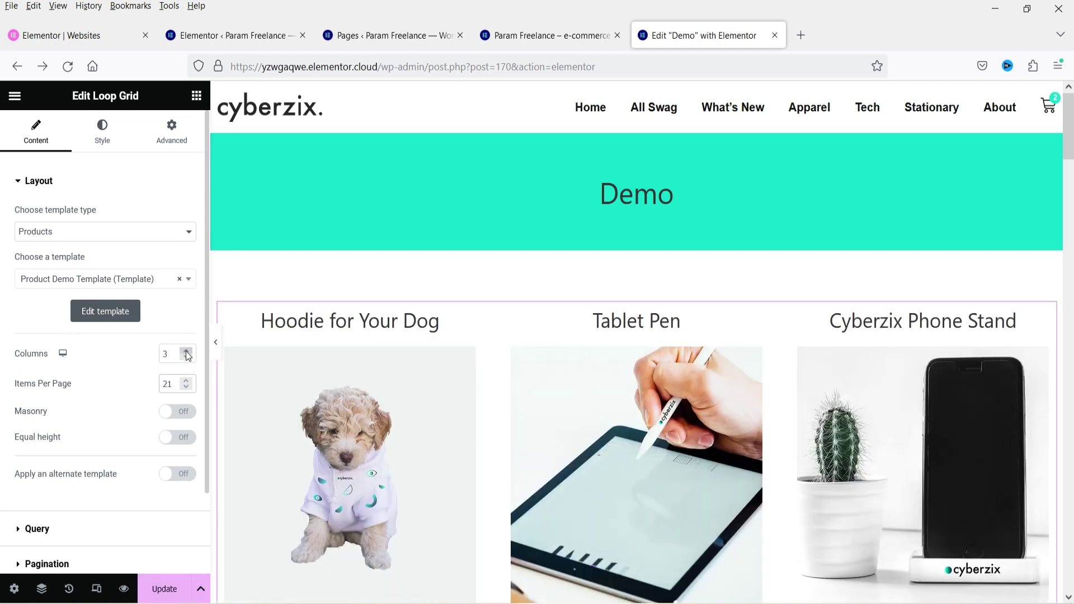
{"action": "left_click", "coordinate": [186, 353]}
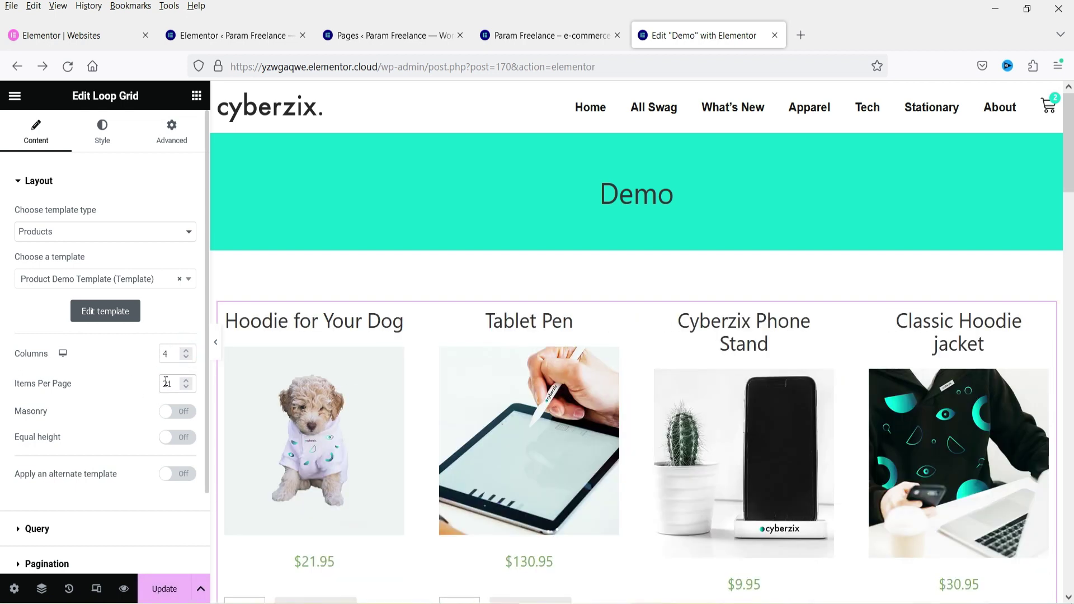
{"action": "left_click", "coordinate": [186, 387]}
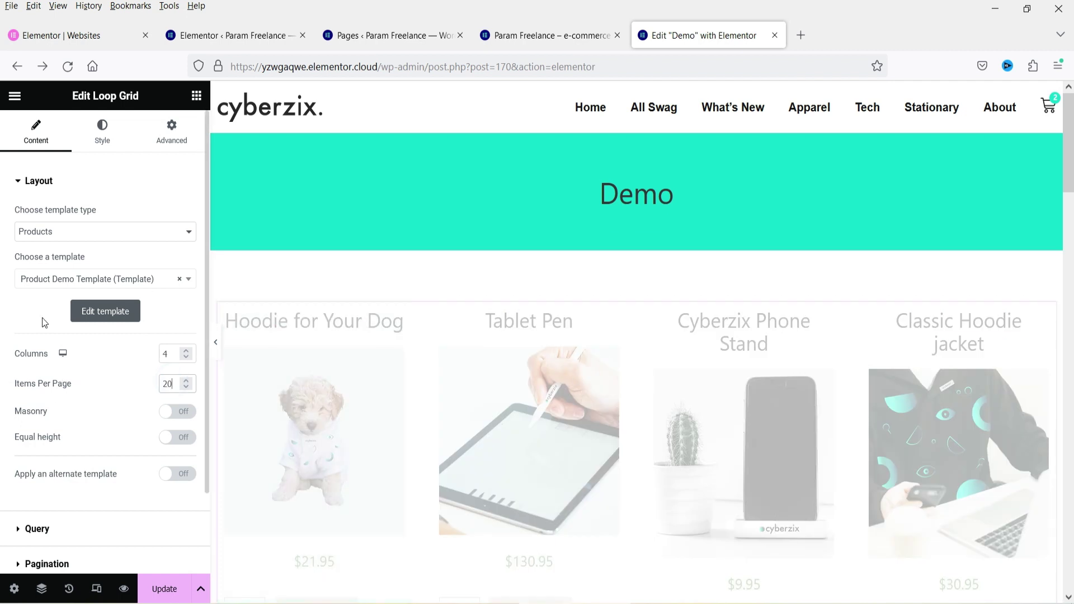
Examine the product grid at full width with the editing panel hidden, and bring the panel back.
{"action": "scroll", "coordinate": [677, 362], "scroll_direction": "down", "scroll_amount": 15}
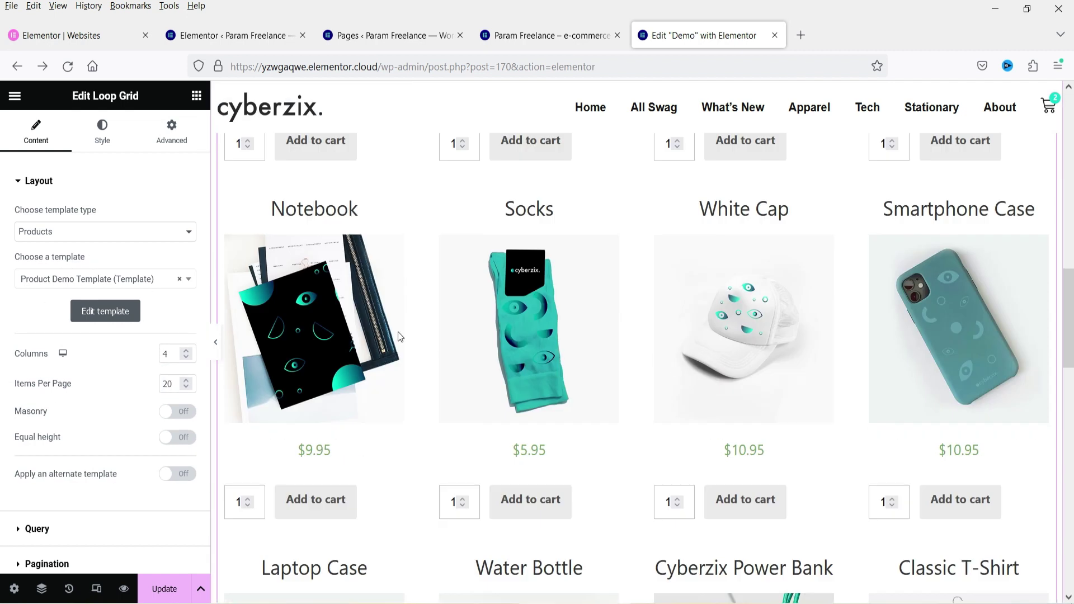
{"action": "left_click", "coordinate": [215, 342]}
{"action": "scroll", "coordinate": [492, 375], "scroll_direction": "up", "scroll_amount": 10}
{"action": "scroll", "coordinate": [490, 370], "scroll_direction": "down", "scroll_amount": 5}
{"action": "scroll", "coordinate": [489, 374], "scroll_direction": "up", "scroll_amount": 10}
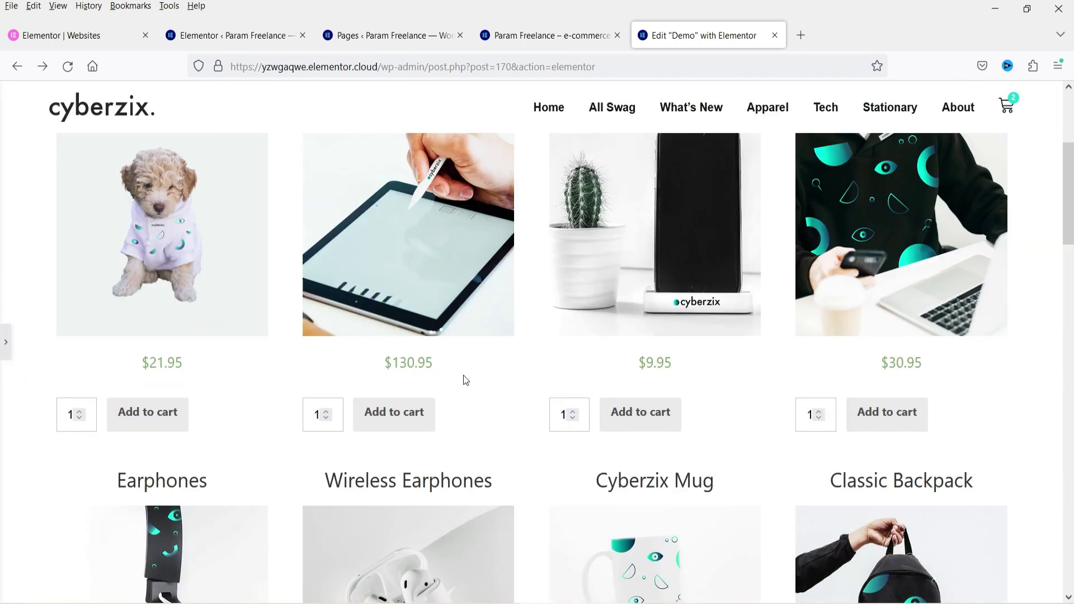
{"action": "left_click", "coordinate": [6, 342]}
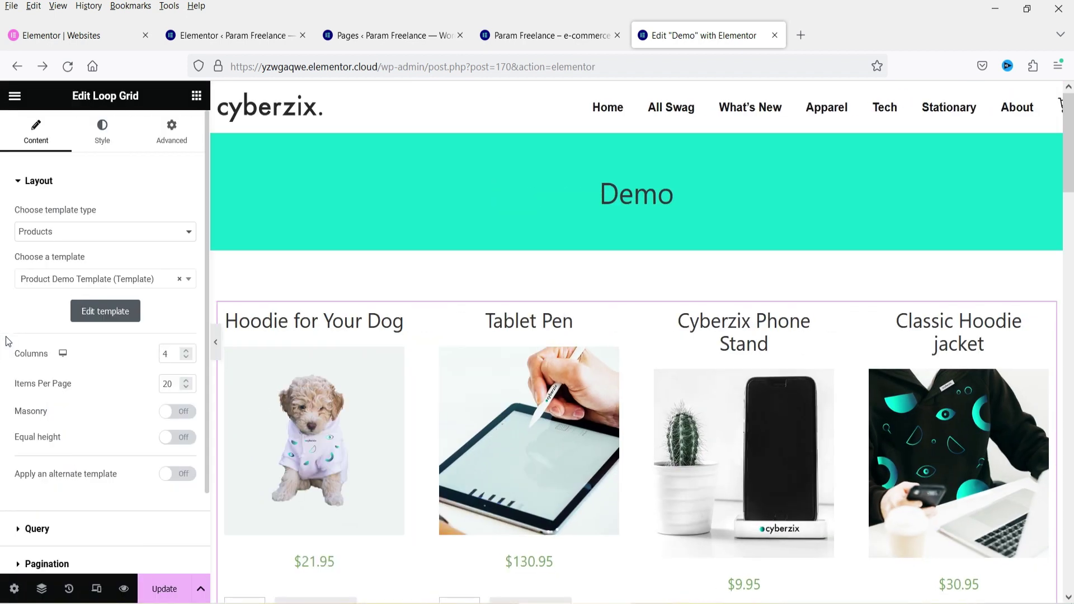
Find the Taxonomy Filter widget with "taxo" and place it directly above the product loop grid.
{"action": "left_click", "coordinate": [197, 96]}
{"action": "left_click", "coordinate": [68, 164]}
{"action": "type", "text": "t"}
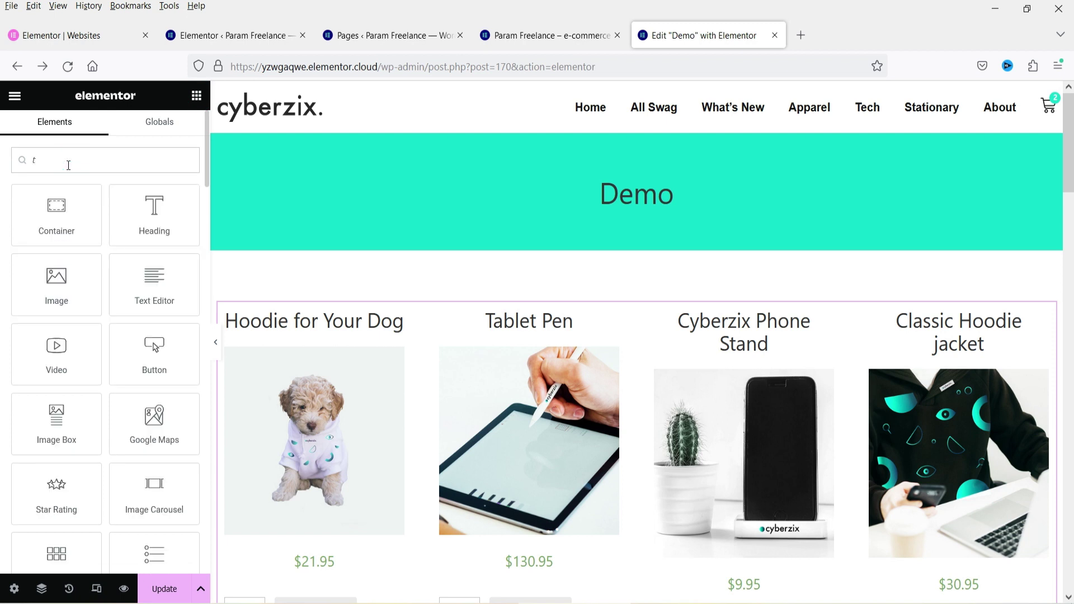
{"action": "type", "text": "axo"}
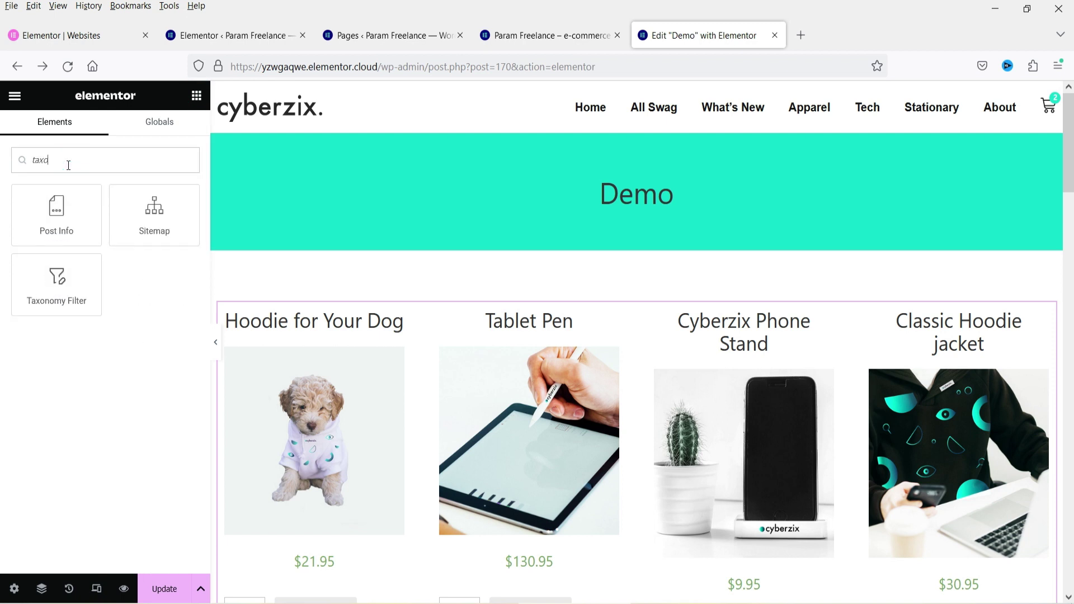
{"action": "left_click_drag", "start_coordinate": [50, 285], "coordinate": [559, 317]}
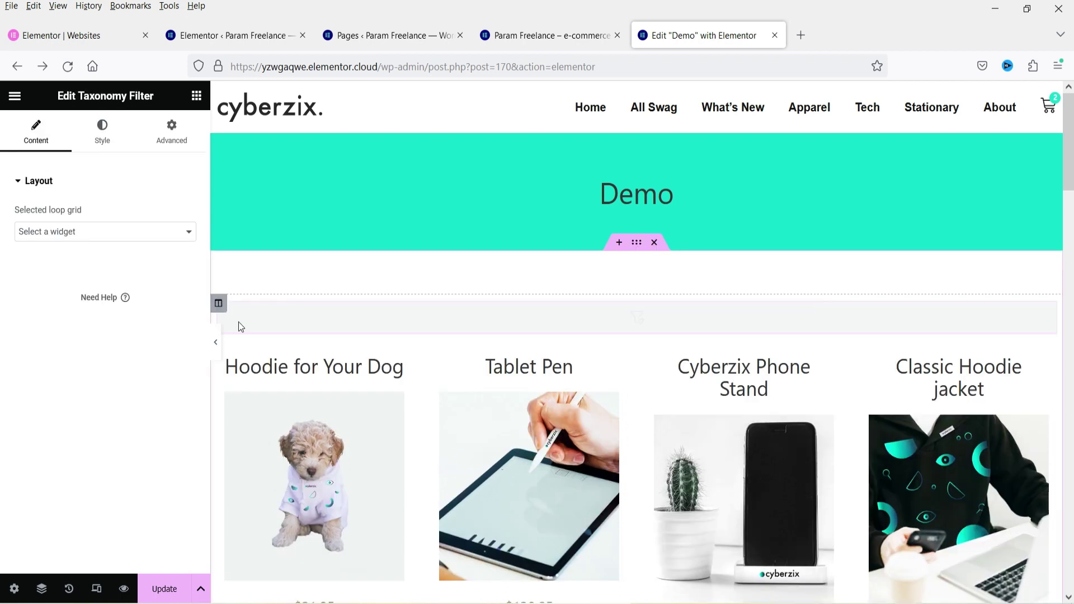
Connect the taxonomy filter to Loop Grid 1 and set its taxonomy to Product categories.
{"action": "left_click", "coordinate": [69, 240]}
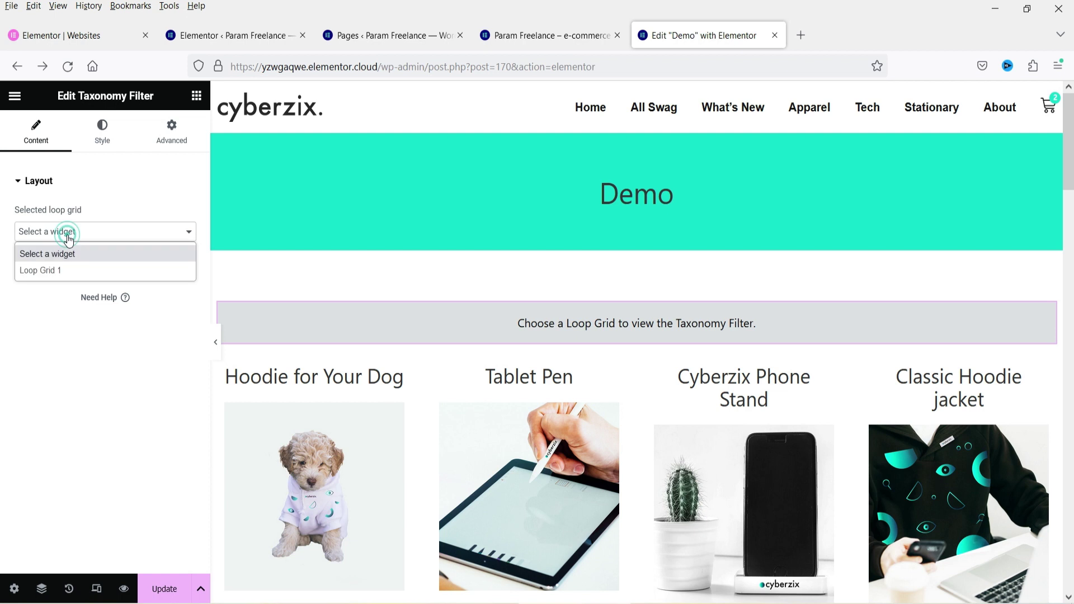
{"action": "left_click", "coordinate": [66, 270]}
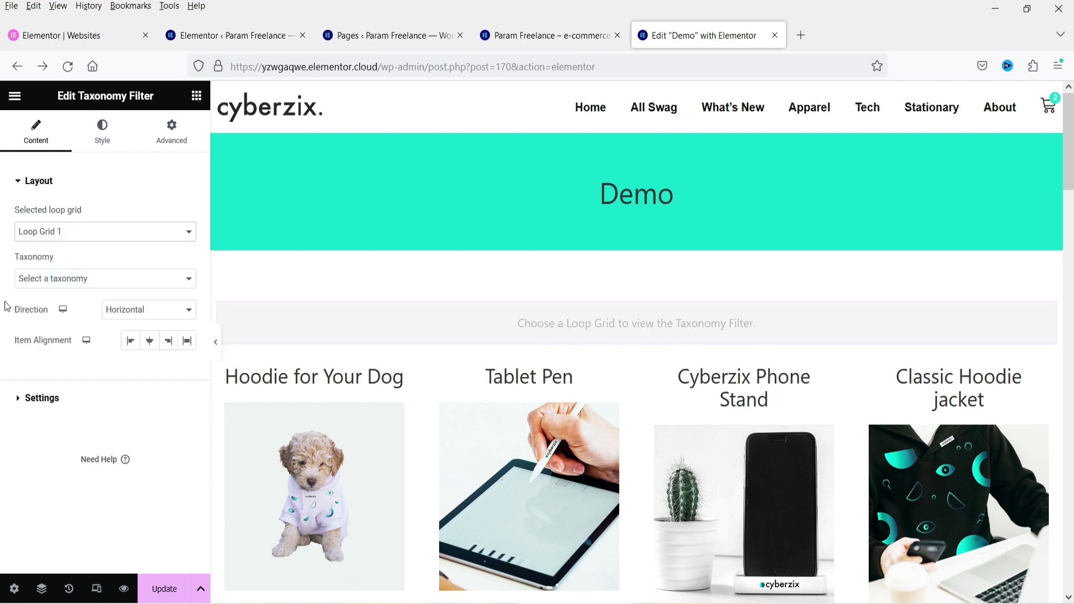
{"action": "left_click", "coordinate": [45, 280]}
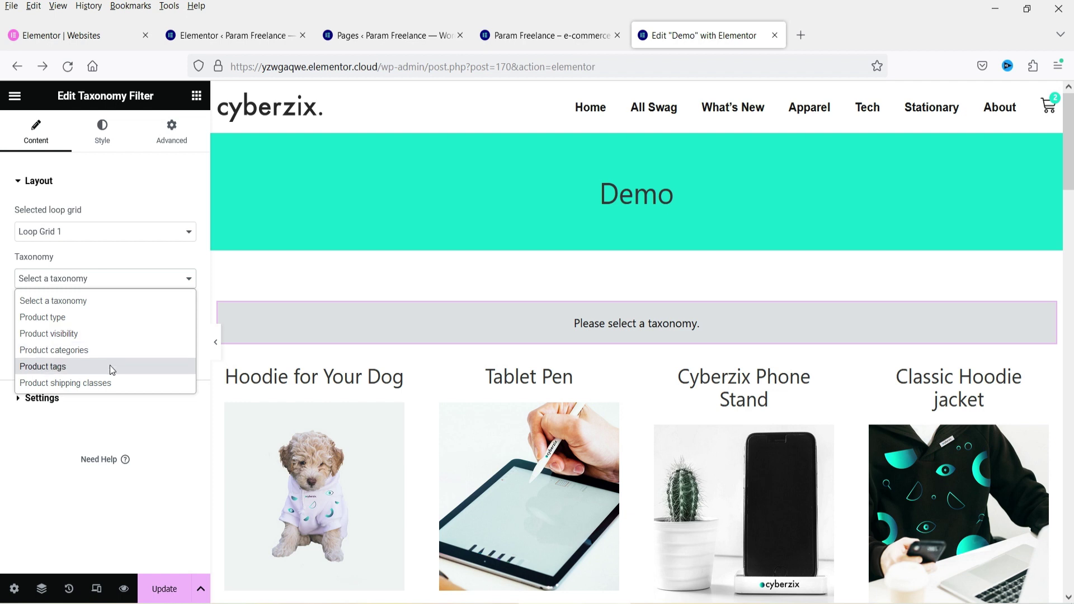
{"action": "left_click", "coordinate": [70, 352]}
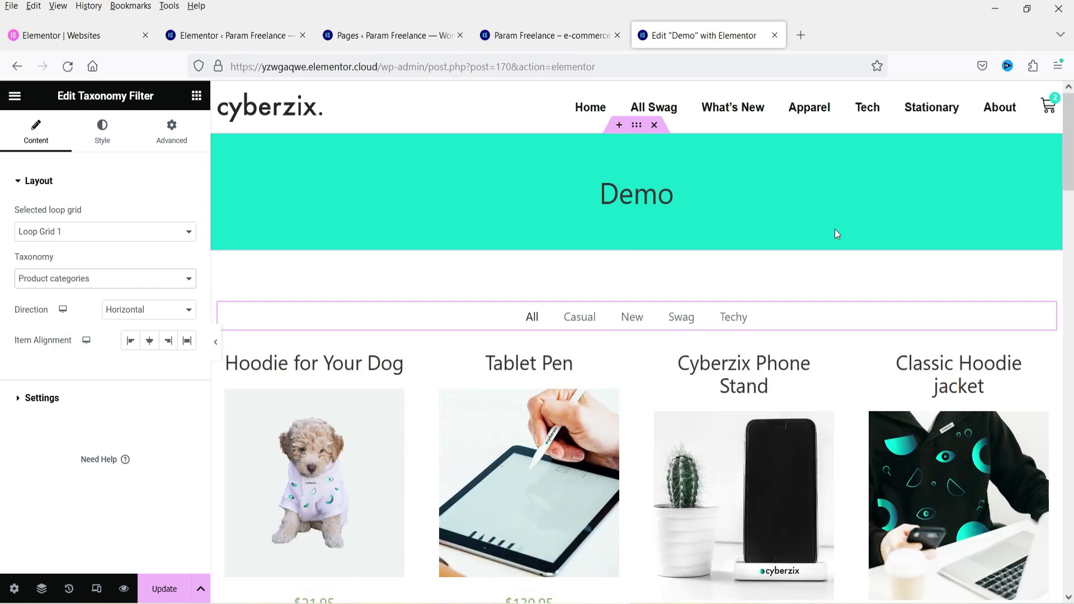
Try the start, center, end and stretch item alignments on the taxonomy filter and set it to center.
{"action": "scroll", "coordinate": [706, 336], "scroll_direction": "down", "scroll_amount": 10}
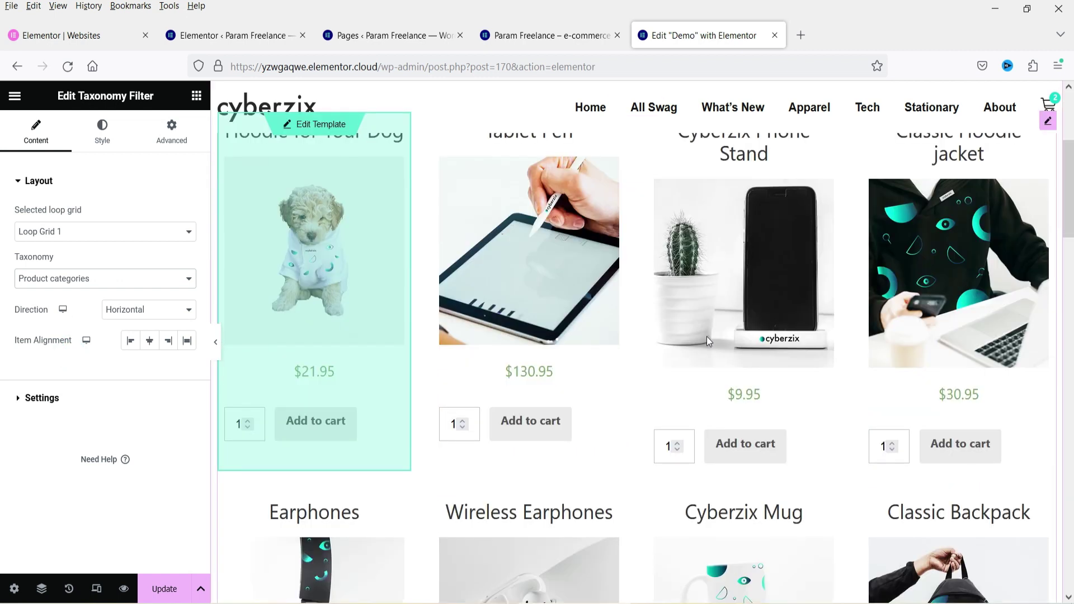
{"action": "scroll", "coordinate": [697, 339], "scroll_direction": "up", "scroll_amount": 6}
{"action": "scroll", "coordinate": [697, 339], "scroll_direction": "up", "scroll_amount": 4}
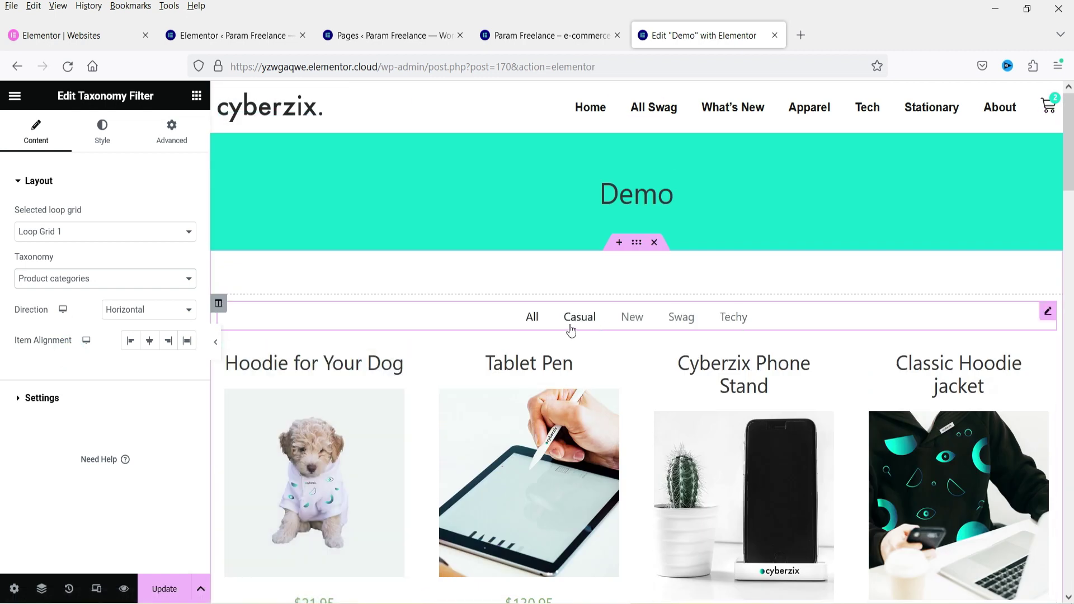
{"action": "left_click", "coordinate": [131, 341]}
{"action": "left_click", "coordinate": [147, 345]}
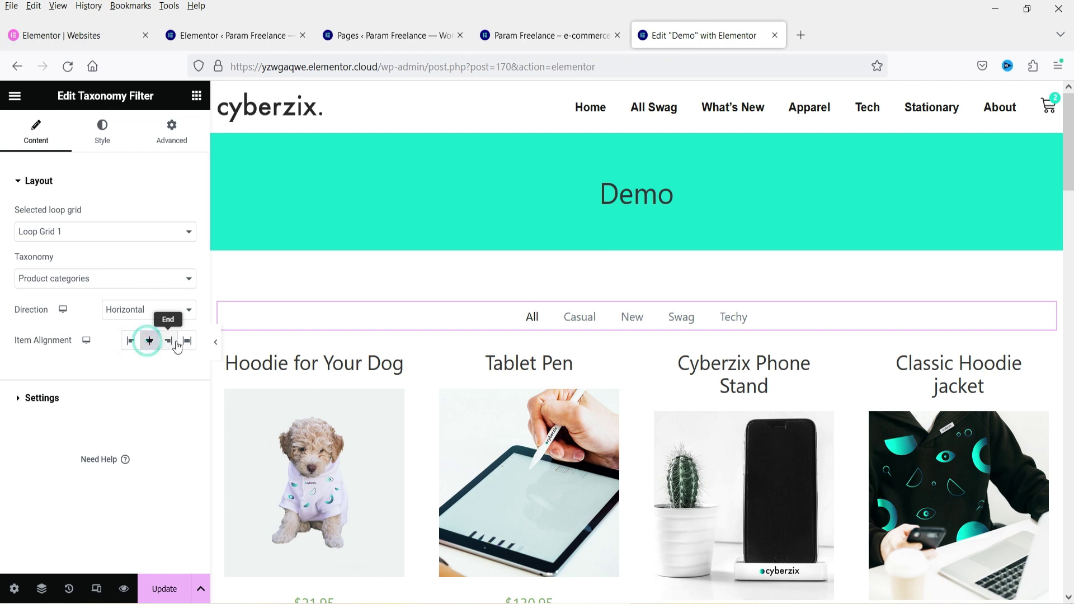
{"action": "left_click", "coordinate": [168, 345]}
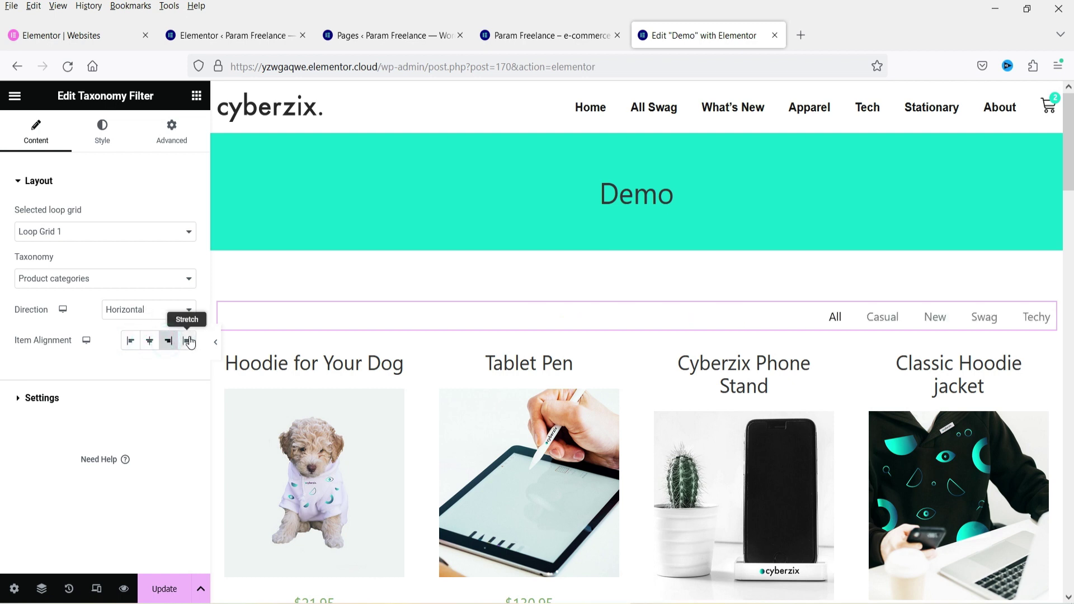
{"action": "left_click", "coordinate": [188, 342]}
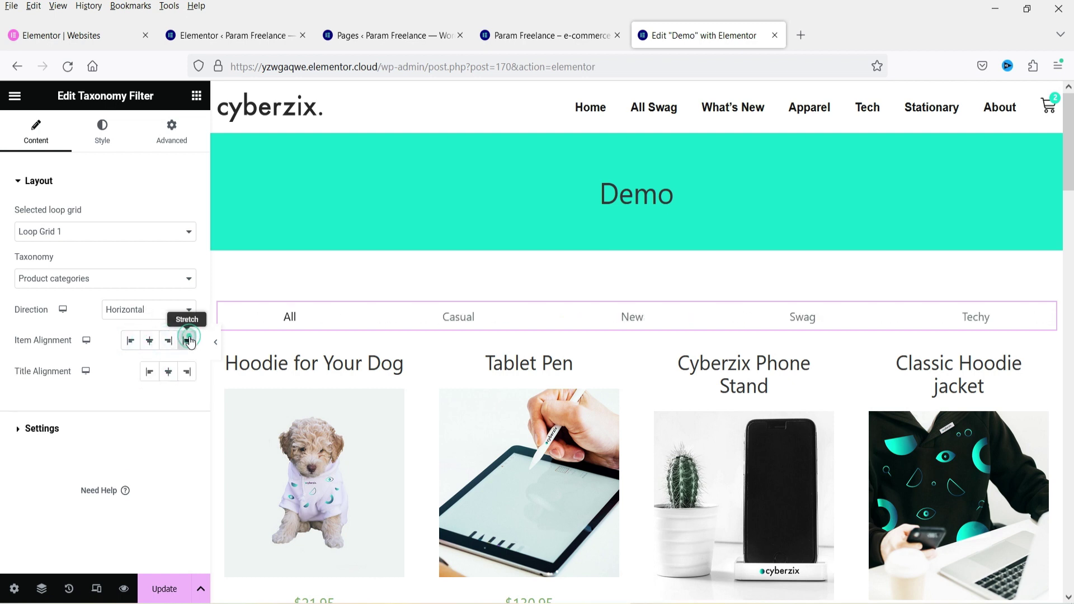
{"action": "left_click", "coordinate": [150, 343]}
Hide the taxonomy filter's first item, show it again and return to the filter's layout options.
{"action": "left_click", "coordinate": [42, 398]}
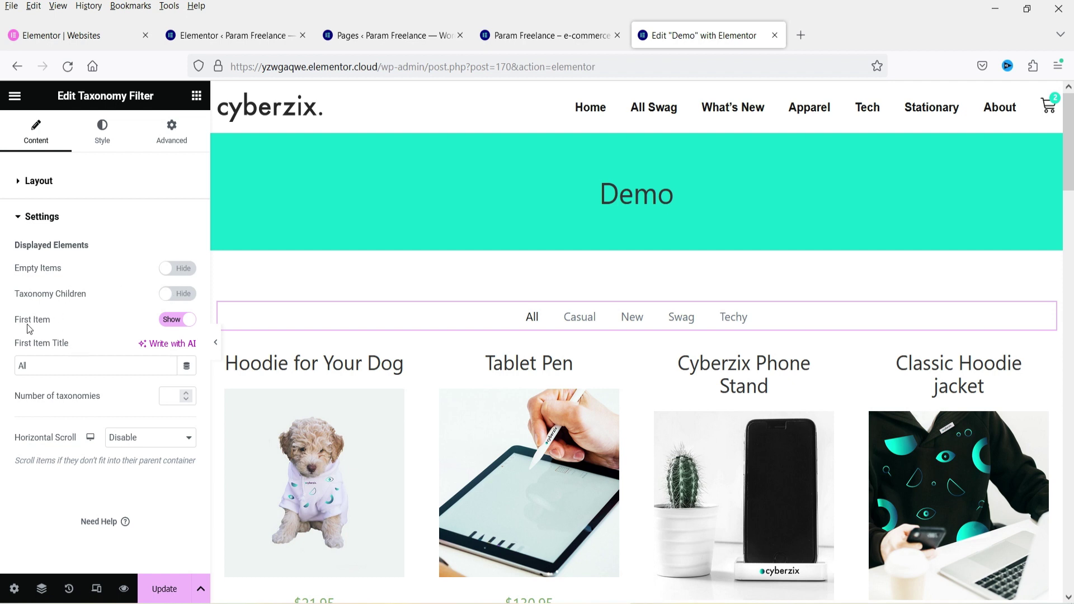
{"action": "left_click", "coordinate": [172, 321]}
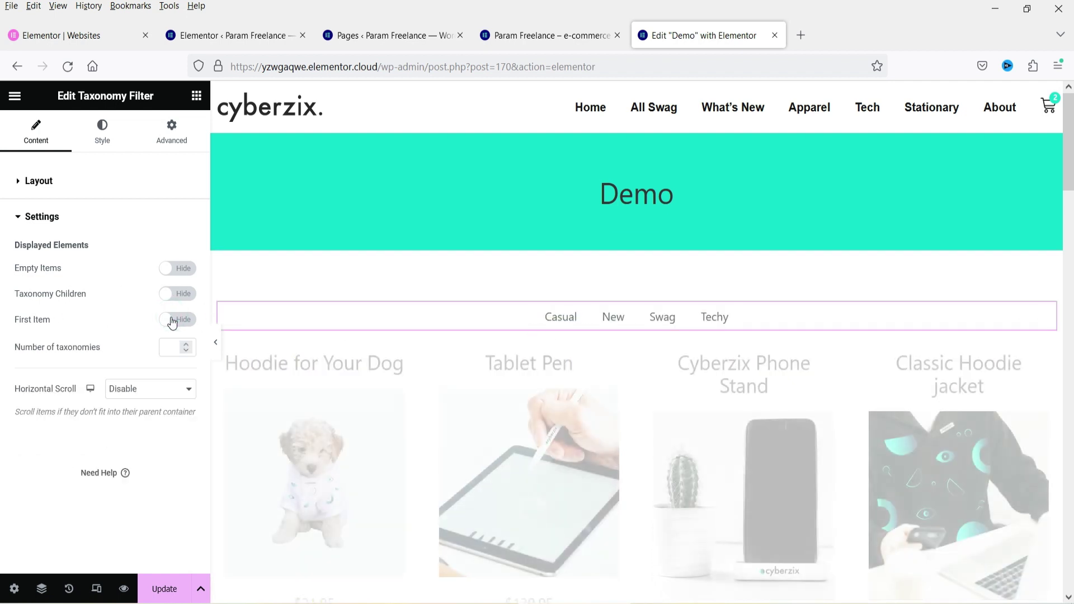
{"action": "left_click", "coordinate": [172, 320]}
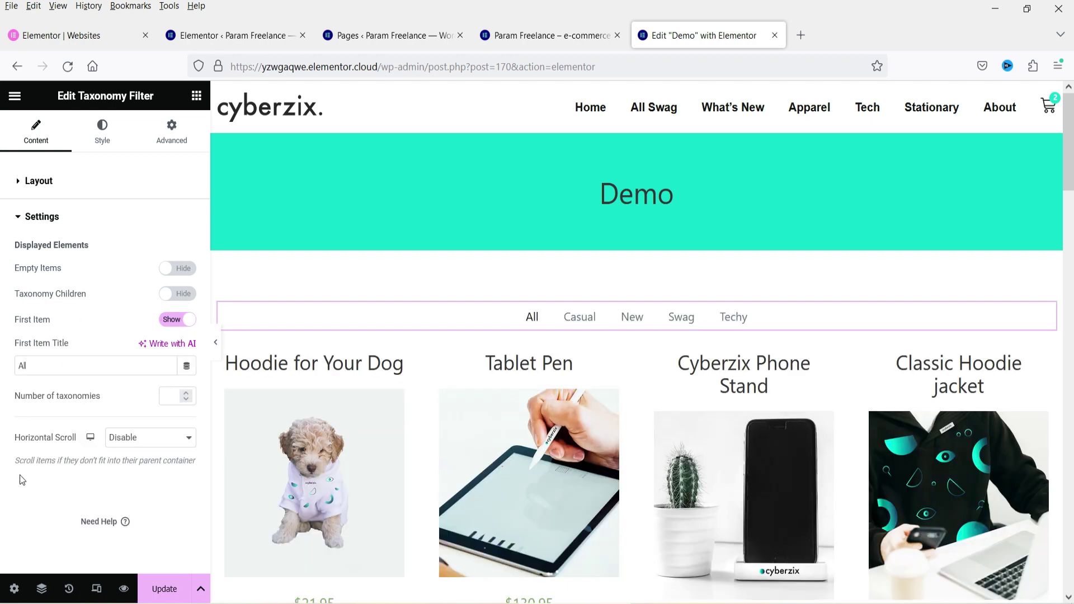
{"action": "left_click", "coordinate": [39, 181]}
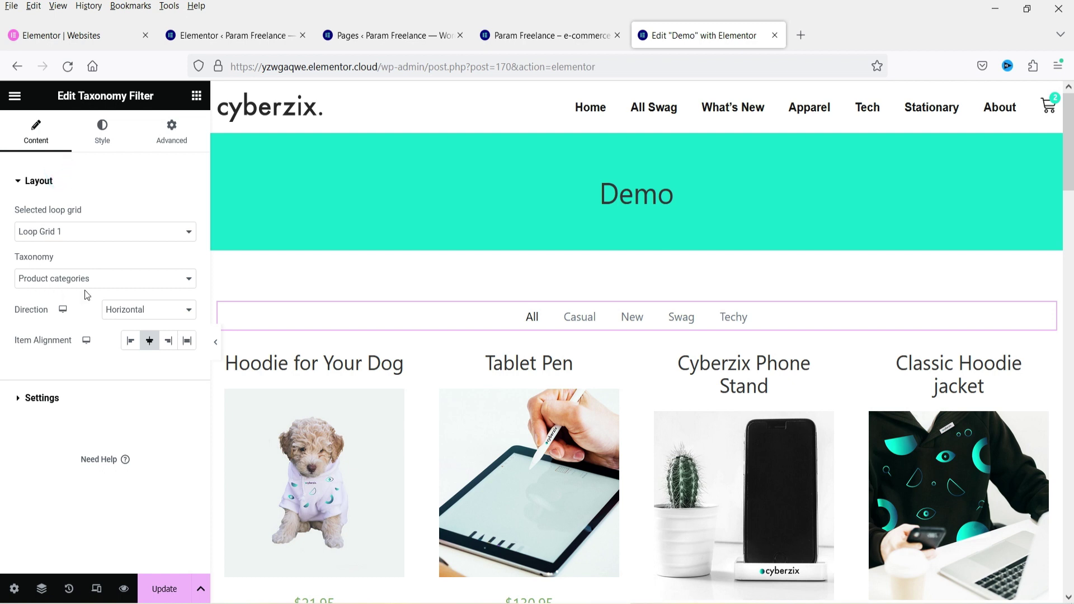
Try the vertical direction on the taxonomy filter and set it back to horizontal.
{"action": "left_click", "coordinate": [137, 309]}
{"action": "left_click", "coordinate": [130, 347]}
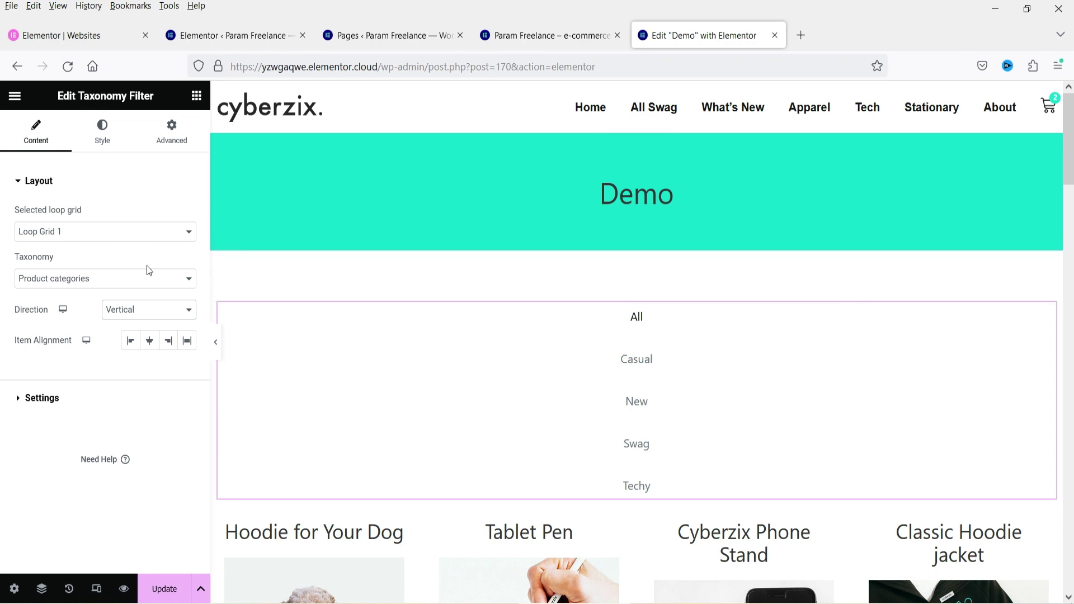
{"action": "left_click", "coordinate": [130, 309]}
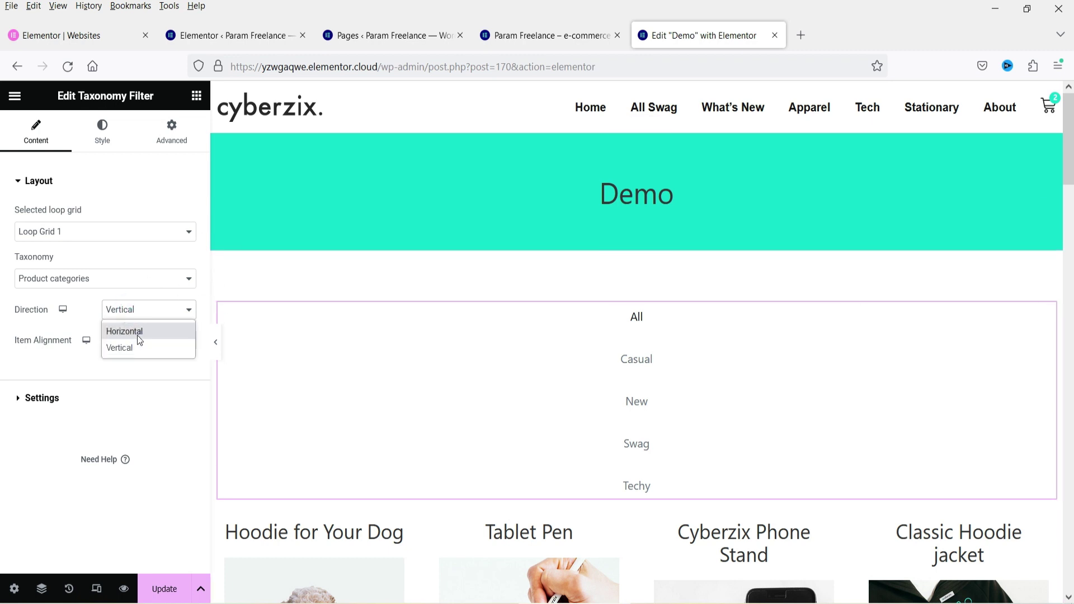
{"action": "left_click", "coordinate": [137, 335]}
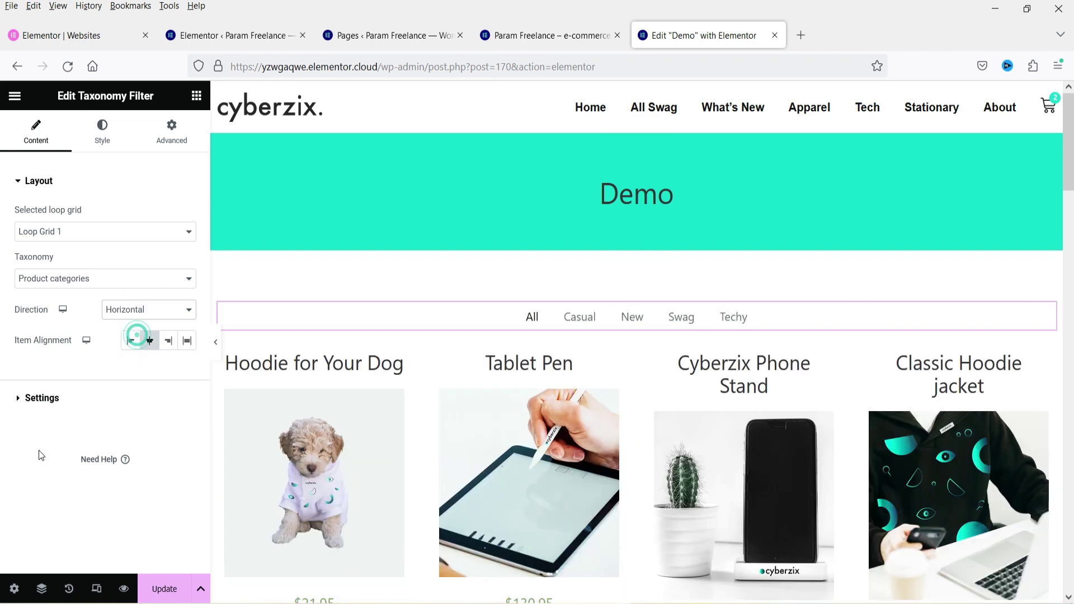
Set the typography size of the taxonomy filter items to 20 px.
{"action": "left_click", "coordinate": [103, 134]}
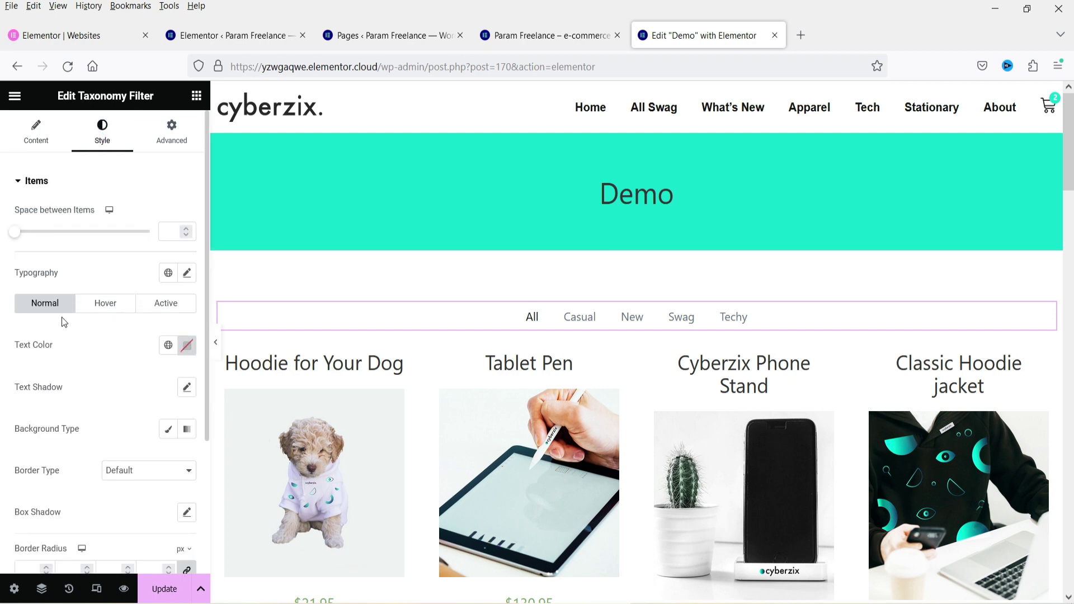
{"action": "left_click", "coordinate": [188, 274]}
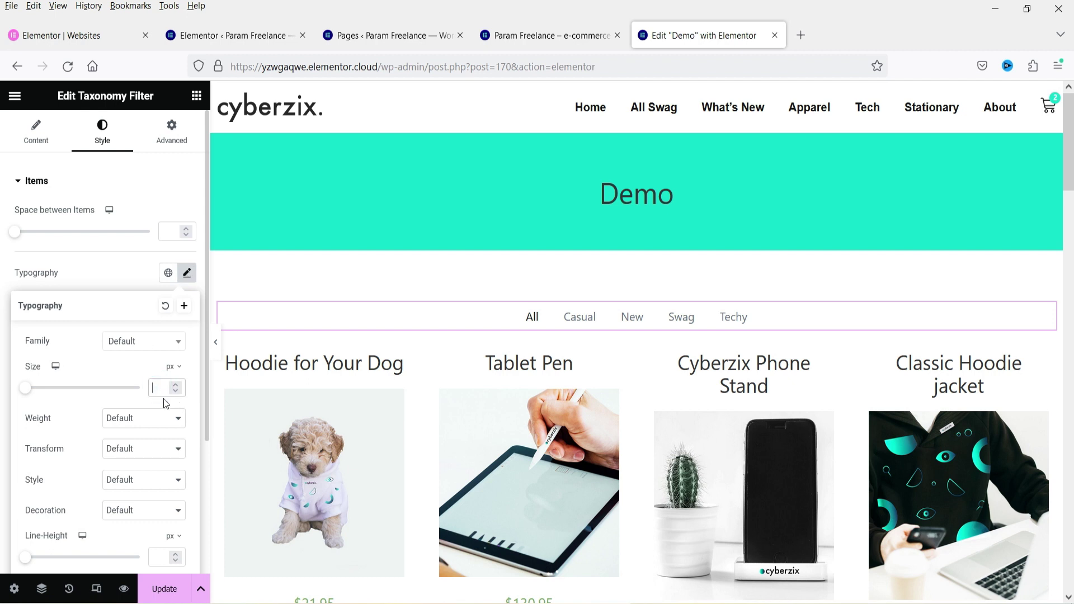
{"action": "type", "text": "20"}
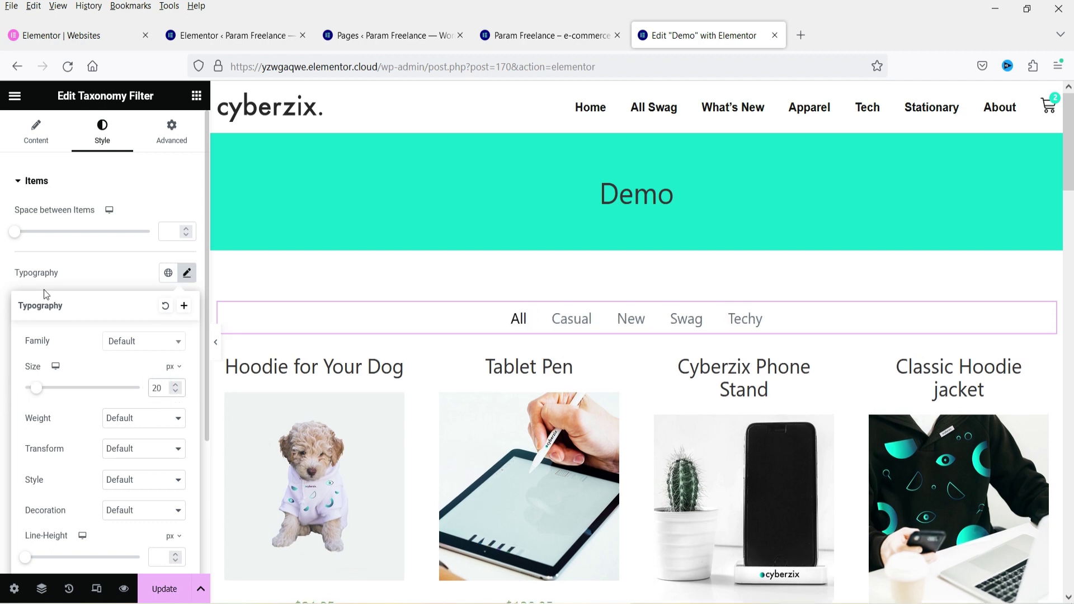
{"action": "left_click", "coordinate": [87, 273]}
Give the filter items a custom dark green text color in their normal state.
{"action": "left_click", "coordinate": [168, 345]}
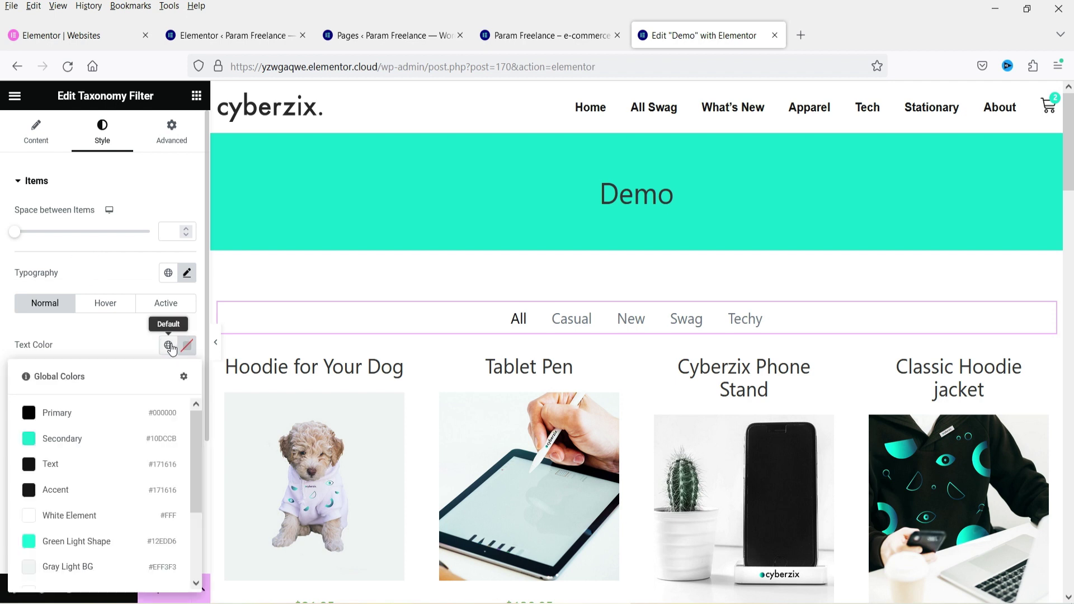
{"action": "left_click", "coordinate": [53, 439]}
{"action": "left_click", "coordinate": [187, 346]}
{"action": "left_click", "coordinate": [253, 452]}
Try the Gray Light BG global color as a classic background on the filter items and clear the color.
{"action": "scroll", "coordinate": [113, 350], "scroll_direction": "down", "scroll_amount": 2}
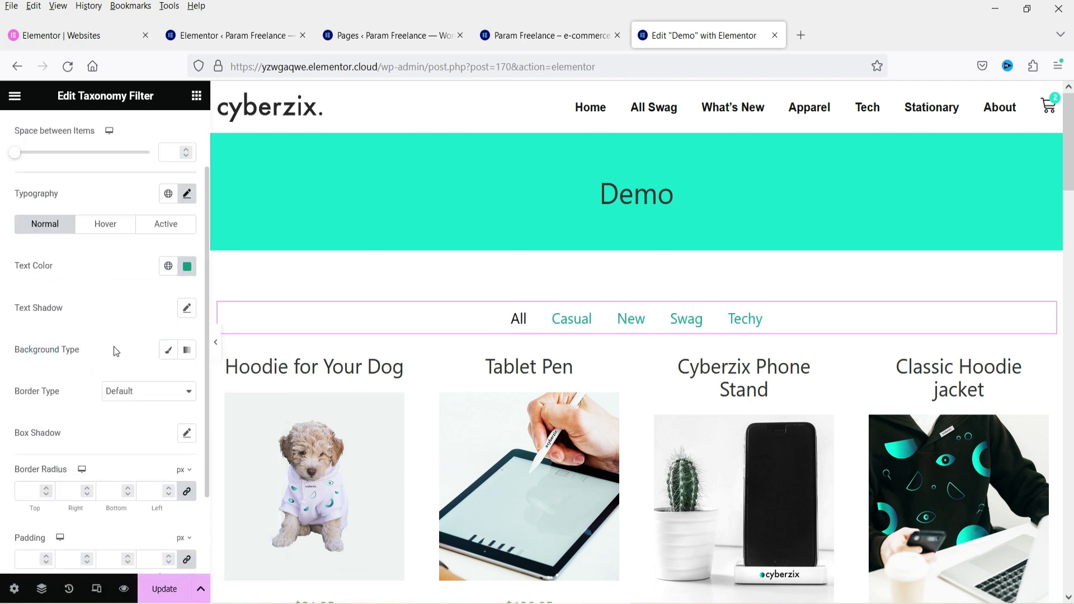
{"action": "left_click", "coordinate": [169, 350]}
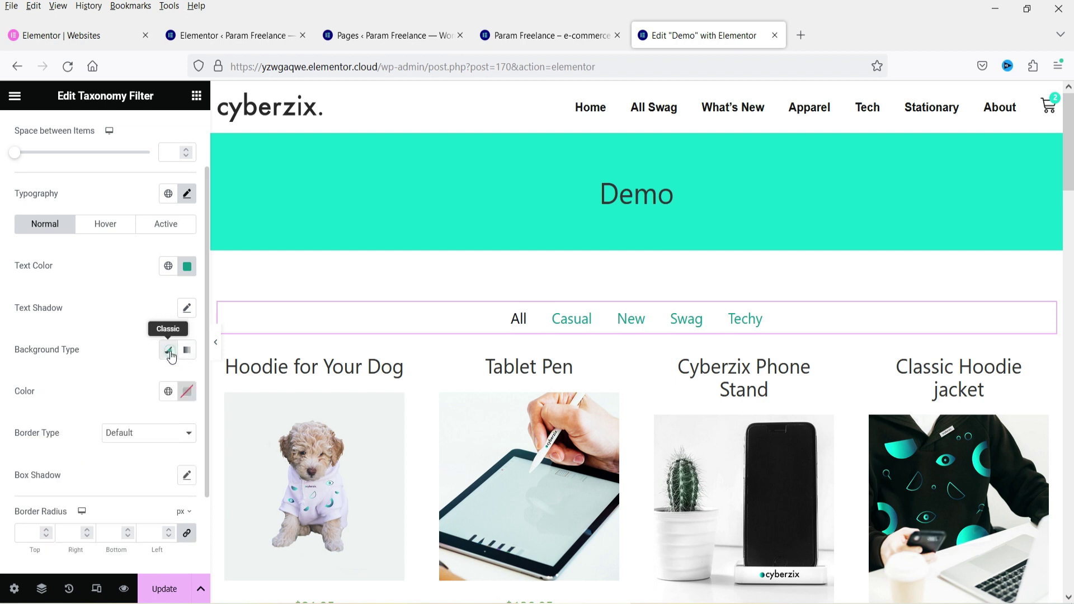
{"action": "left_click", "coordinate": [168, 391]}
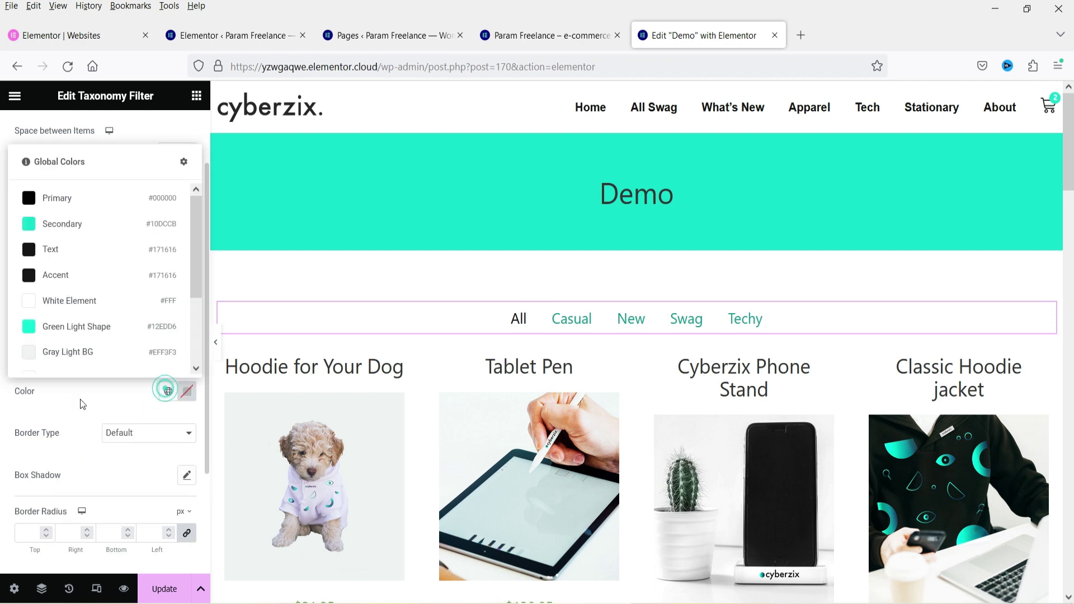
{"action": "left_click", "coordinate": [62, 352]}
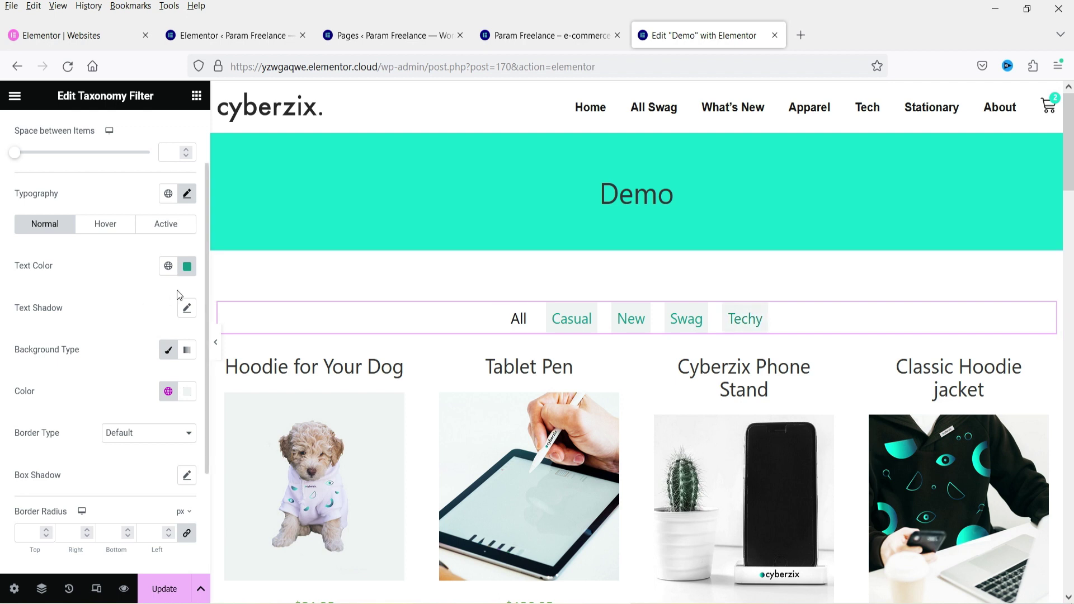
{"action": "left_click", "coordinate": [186, 393]}
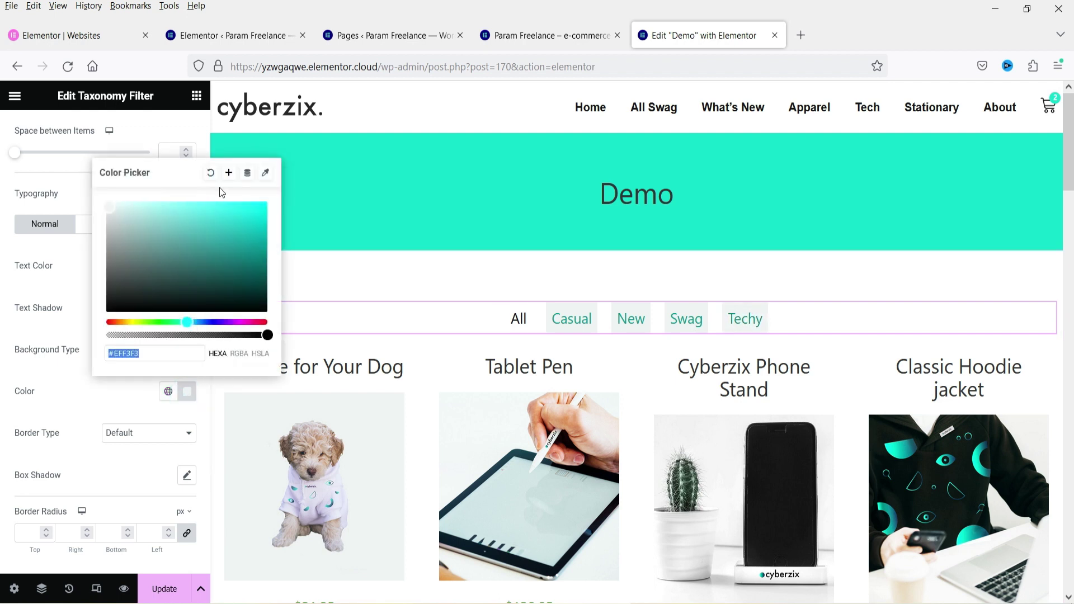
{"action": "left_click", "coordinate": [210, 173]}
{"action": "left_click", "coordinate": [48, 398]}
Try a solid border on the filter items, restore the default, and set the border type to None.
{"action": "scroll", "coordinate": [93, 336], "scroll_direction": "down", "scroll_amount": 3}
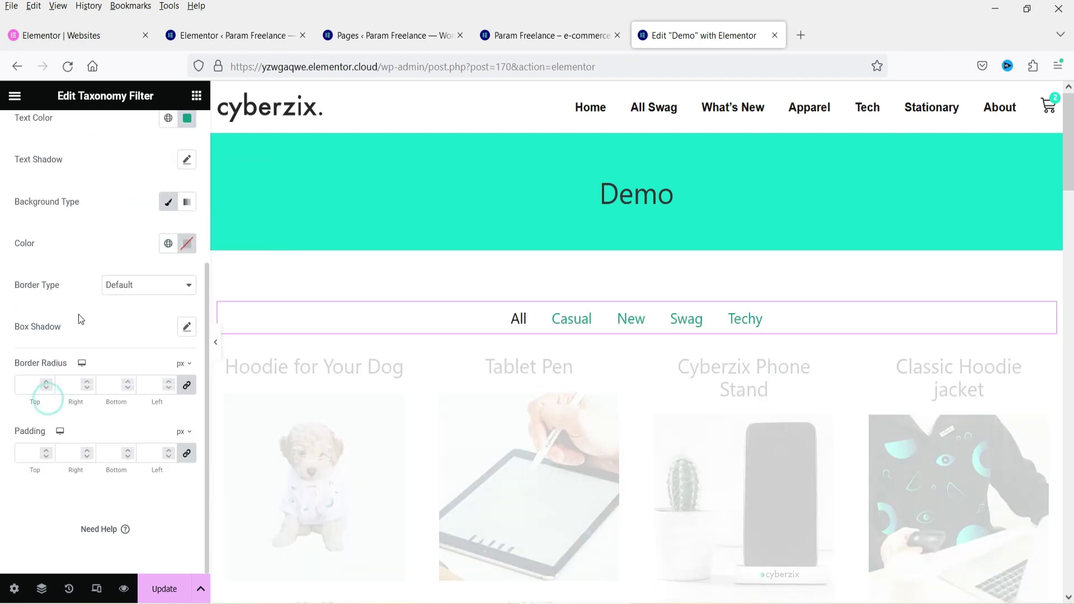
{"action": "left_click", "coordinate": [162, 285]}
{"action": "left_click", "coordinate": [148, 340]}
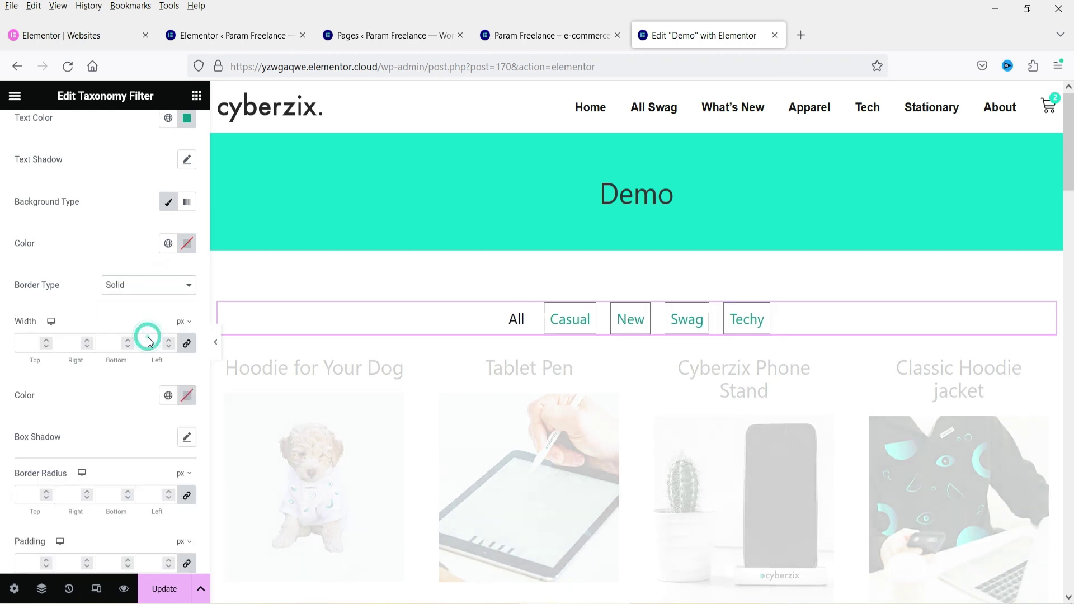
{"action": "left_click", "coordinate": [157, 286]}
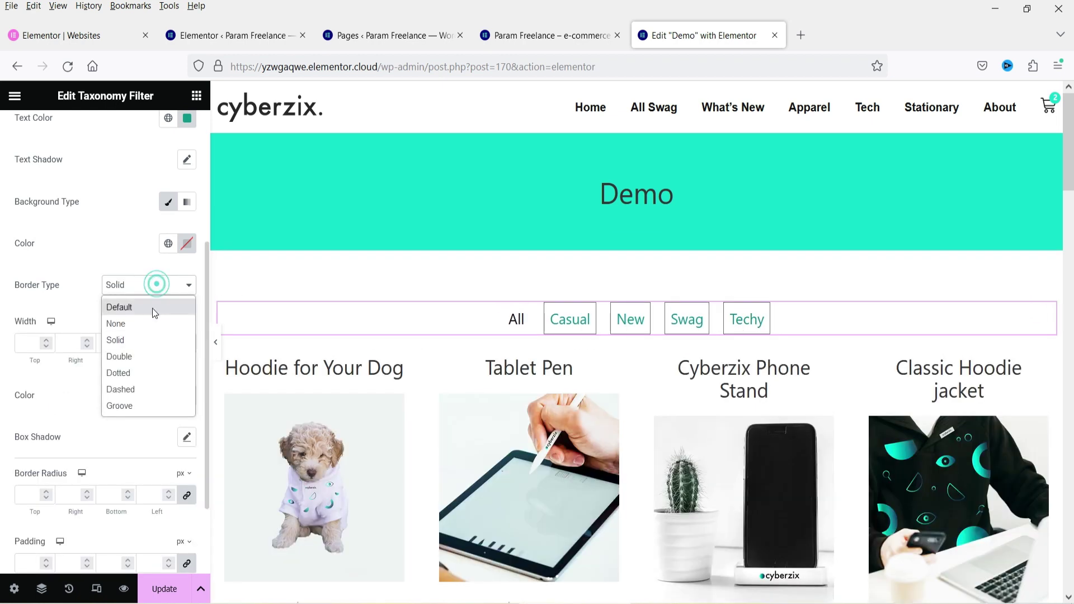
{"action": "left_click", "coordinate": [152, 308]}
{"action": "left_click", "coordinate": [148, 285]}
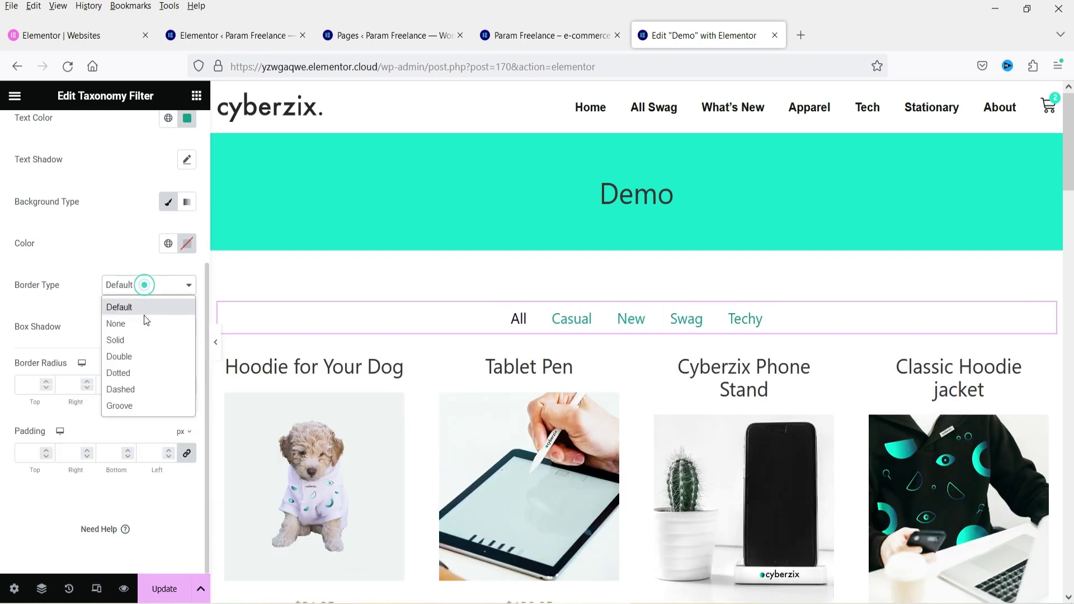
{"action": "left_click", "coordinate": [145, 324]}
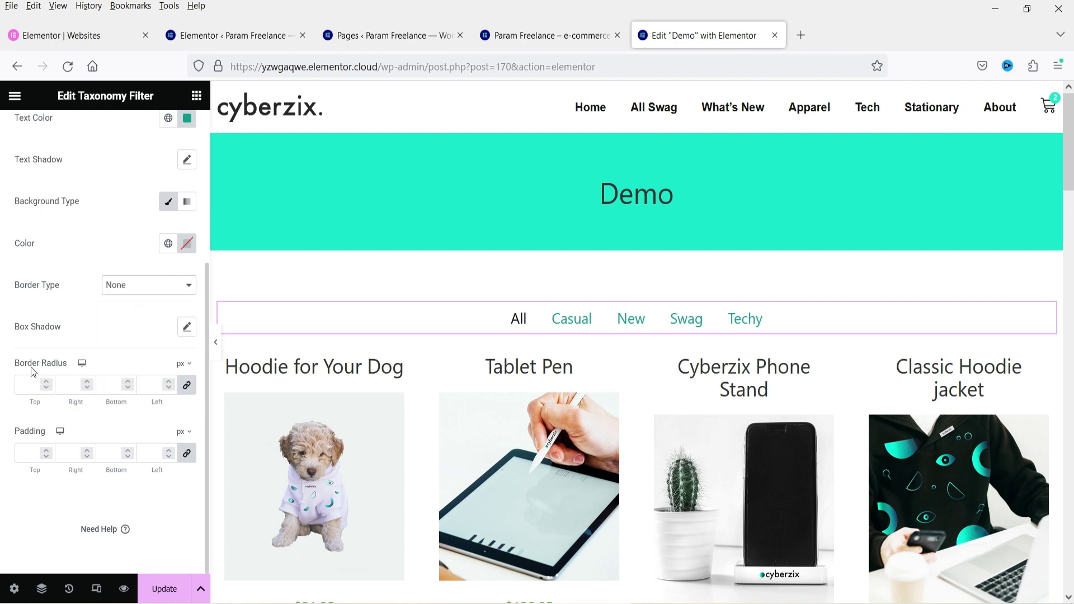
Look over the taxonomy filter's item style options and its advanced layout settings.
{"action": "scroll", "coordinate": [52, 392], "scroll_direction": "up", "scroll_amount": 4}
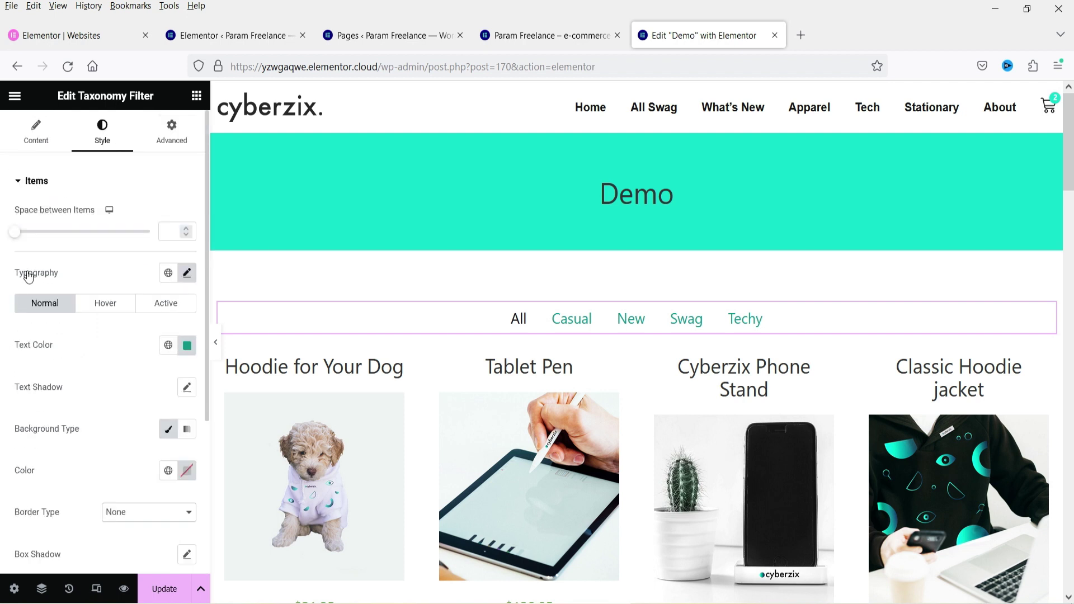
{"action": "scroll", "coordinate": [104, 284], "scroll_direction": "down", "scroll_amount": 4}
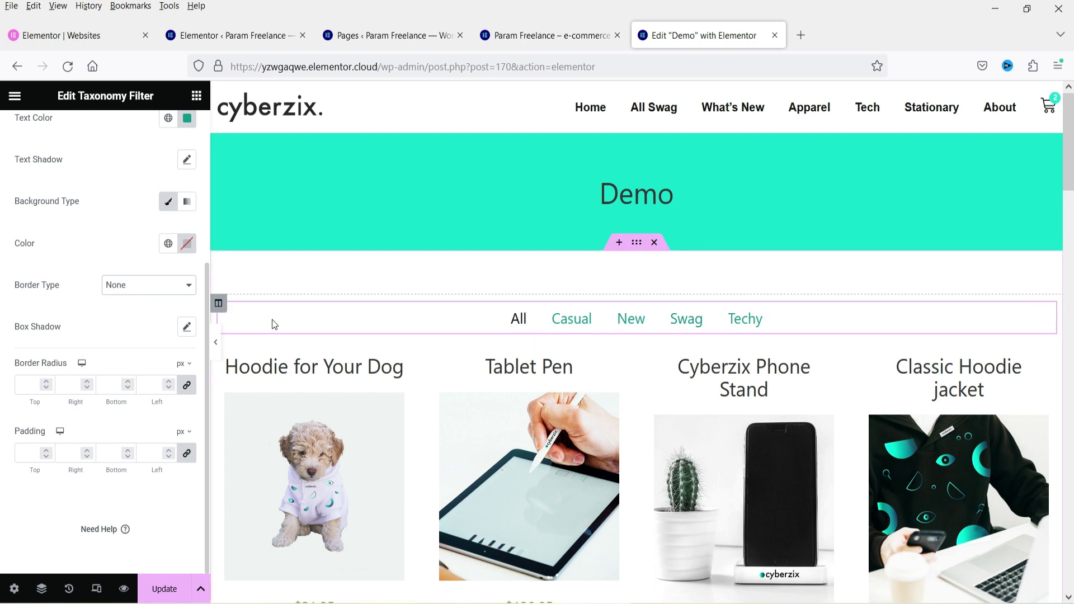
{"action": "scroll", "coordinate": [153, 274], "scroll_direction": "up", "scroll_amount": 4}
{"action": "left_click", "coordinate": [181, 140]}
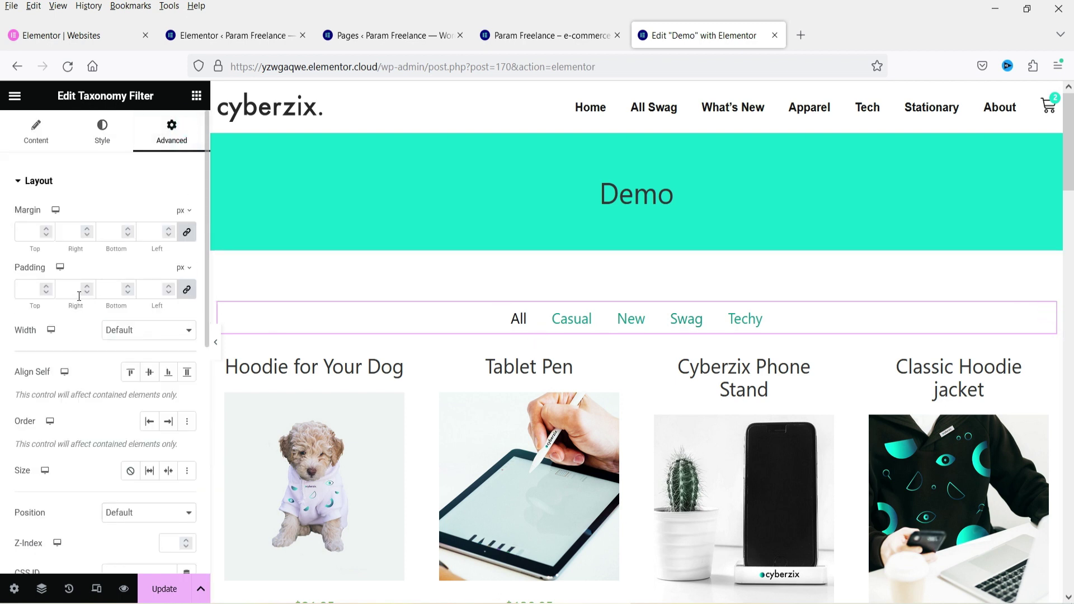
{"action": "scroll", "coordinate": [79, 301], "scroll_direction": "down", "scroll_amount": 5}
{"action": "scroll", "coordinate": [78, 301], "scroll_direction": "up", "scroll_amount": 5}
Return to the filter's content settings, update the page and open the live Demo page in a new browser tab.
{"action": "left_click", "coordinate": [34, 141]}
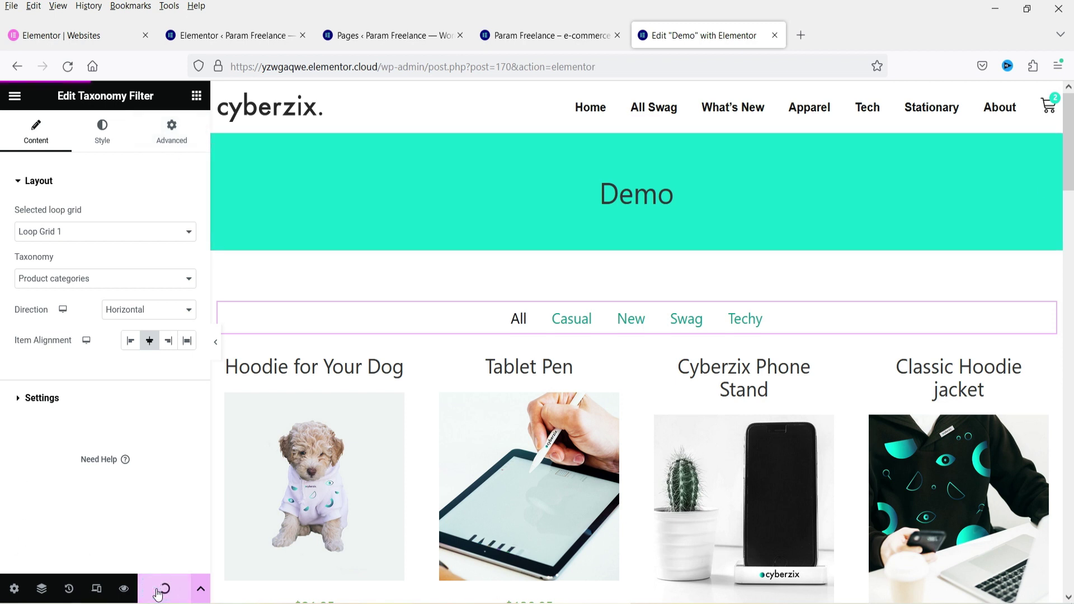
{"action": "left_click", "coordinate": [15, 96]}
{"action": "right_click", "coordinate": [83, 316]}
{"action": "left_click", "coordinate": [142, 334]}
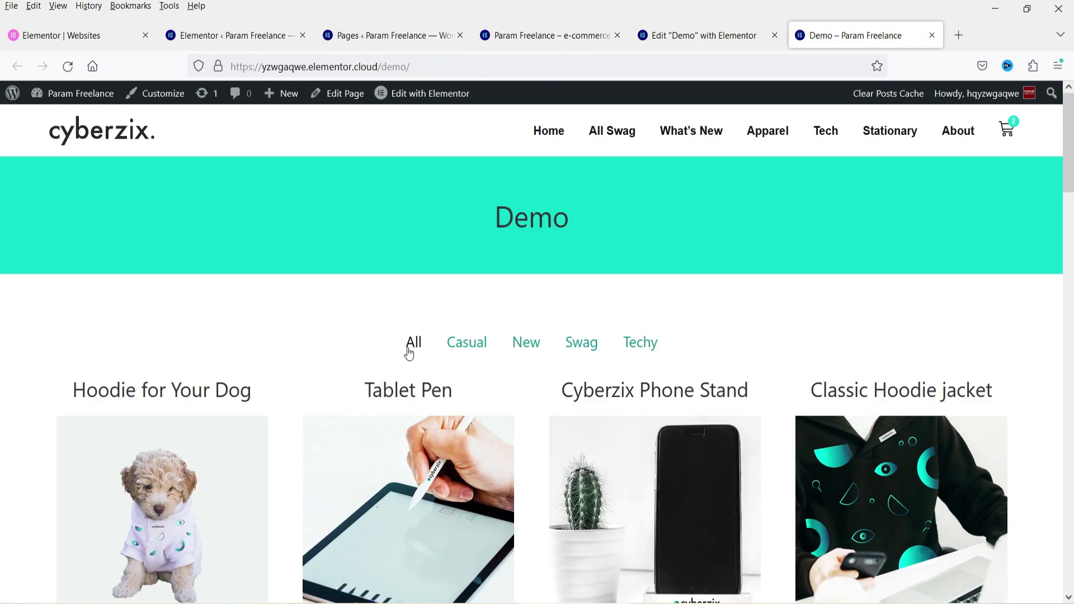
Test the New and Techy category filters on the live Demo page and review the products in each.
{"action": "left_click", "coordinate": [528, 347]}
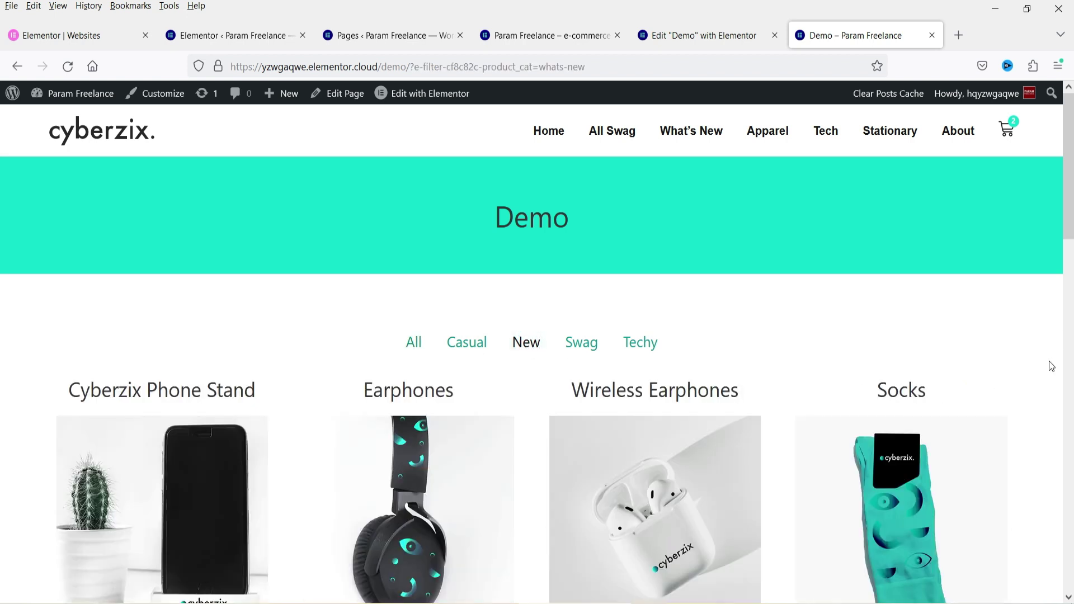
{"action": "scroll", "coordinate": [1050, 361], "scroll_direction": "down", "scroll_amount": 15}
{"action": "scroll", "coordinate": [1024, 354], "scroll_direction": "up", "scroll_amount": 15}
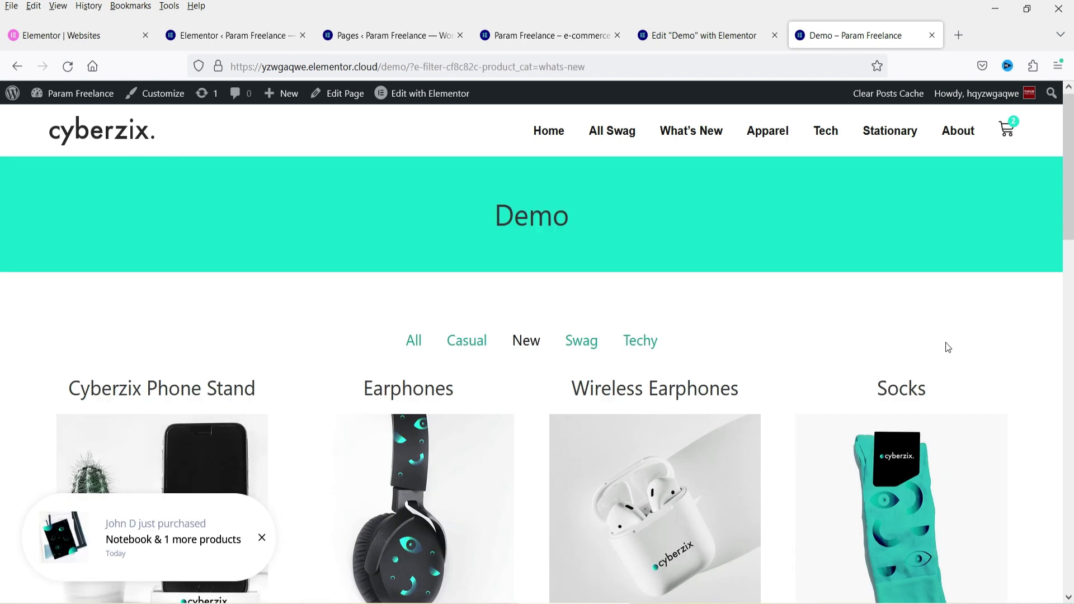
{"action": "left_click", "coordinate": [640, 343]}
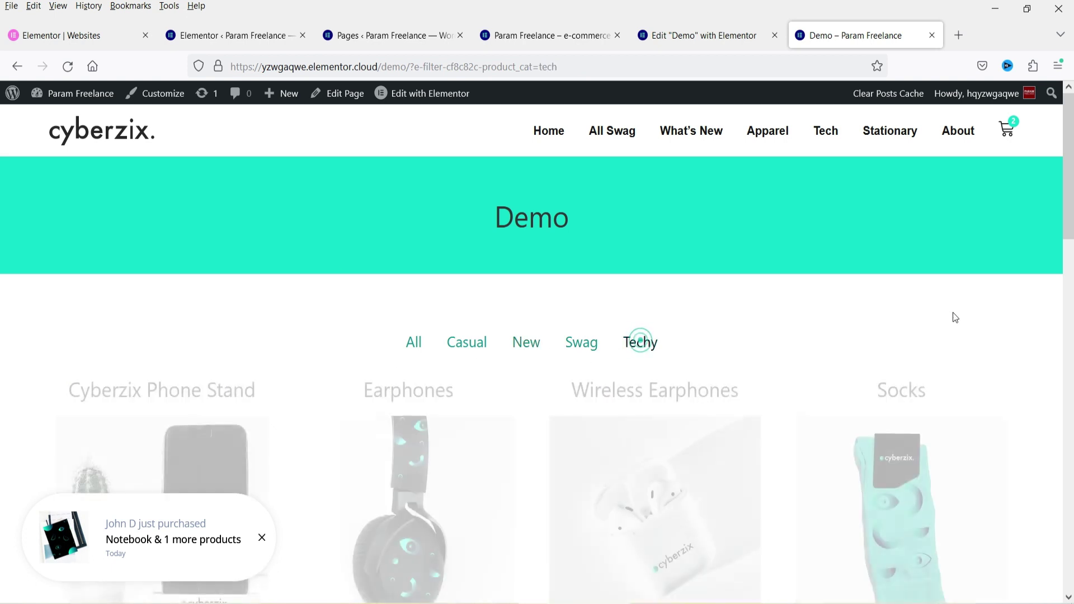
{"action": "scroll", "coordinate": [948, 304], "scroll_direction": "down", "scroll_amount": 10}
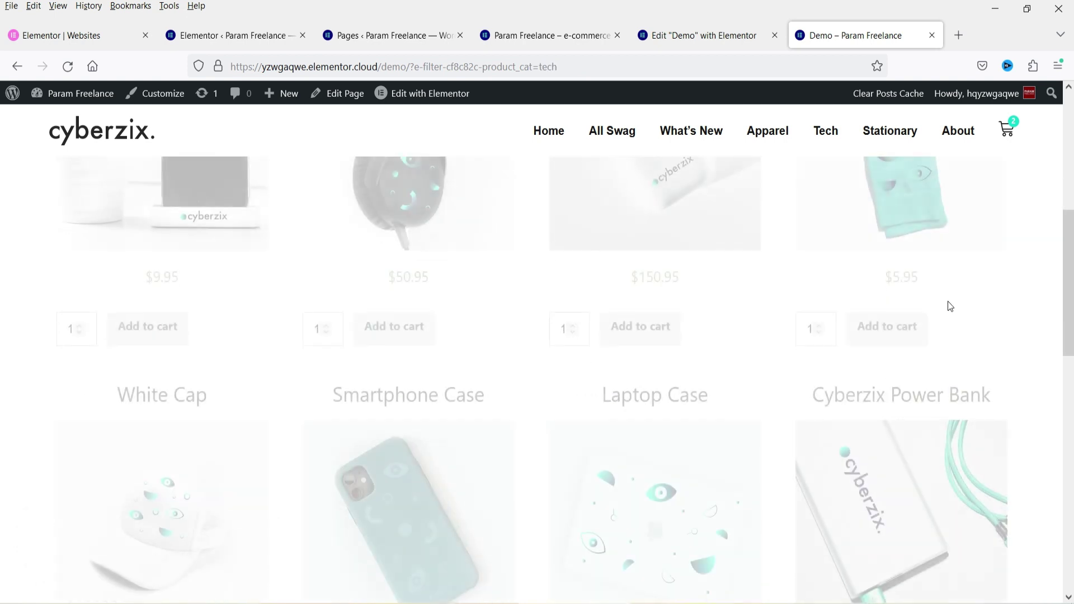
{"action": "scroll", "coordinate": [938, 303], "scroll_direction": "up", "scroll_amount": 8}
{"action": "scroll", "coordinate": [927, 305], "scroll_direction": "up", "scroll_amount": 3}
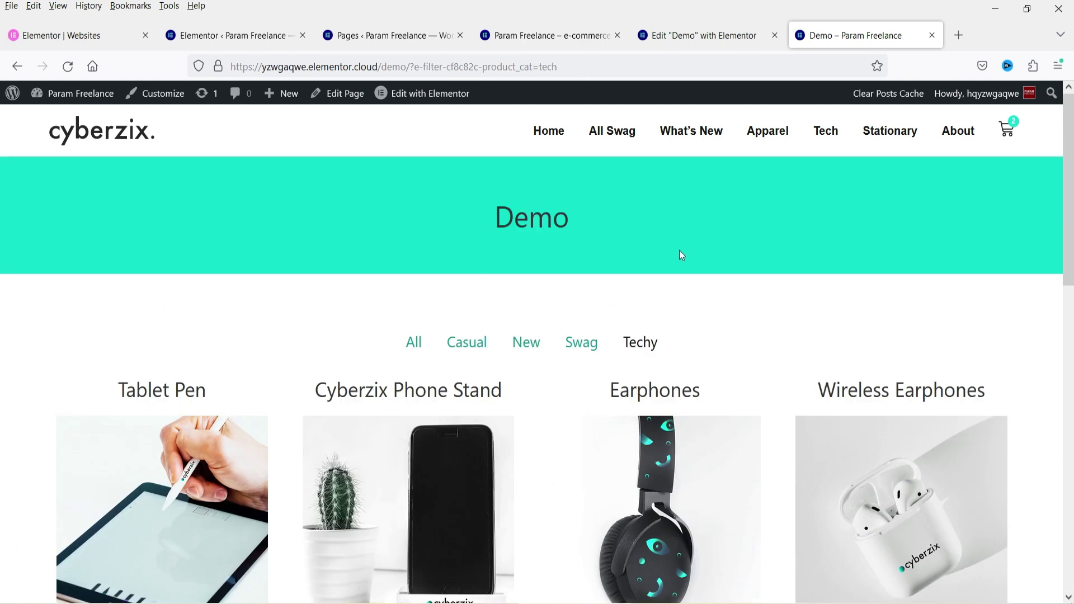
Test the Casual and All filters on the live page, review their products and return to the Demo page editor.
{"action": "left_click", "coordinate": [473, 351]}
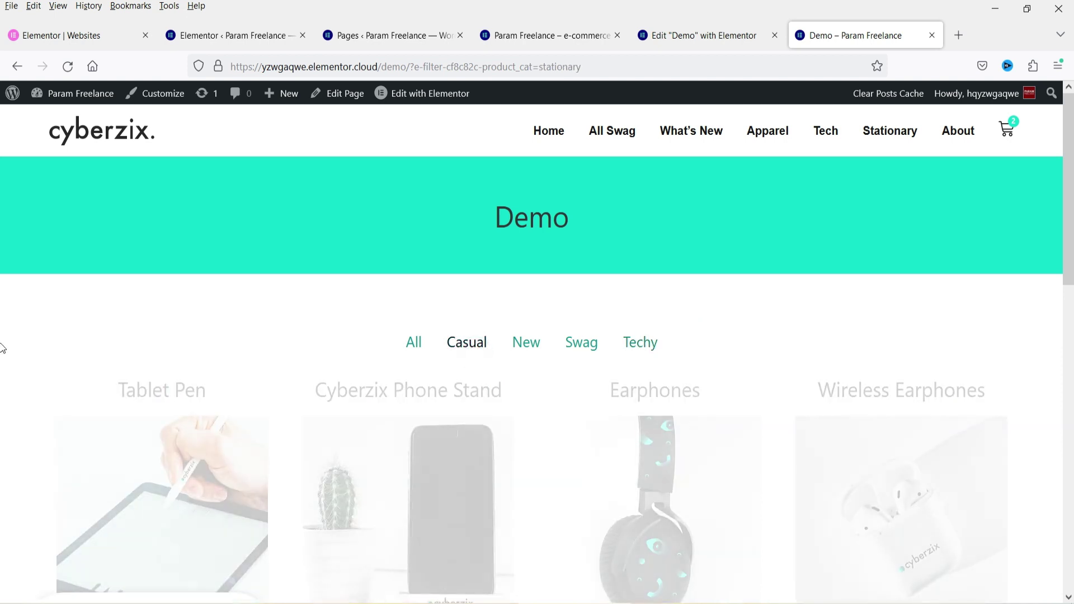
{"action": "scroll", "coordinate": [1026, 309], "scroll_direction": "down", "scroll_amount": 12}
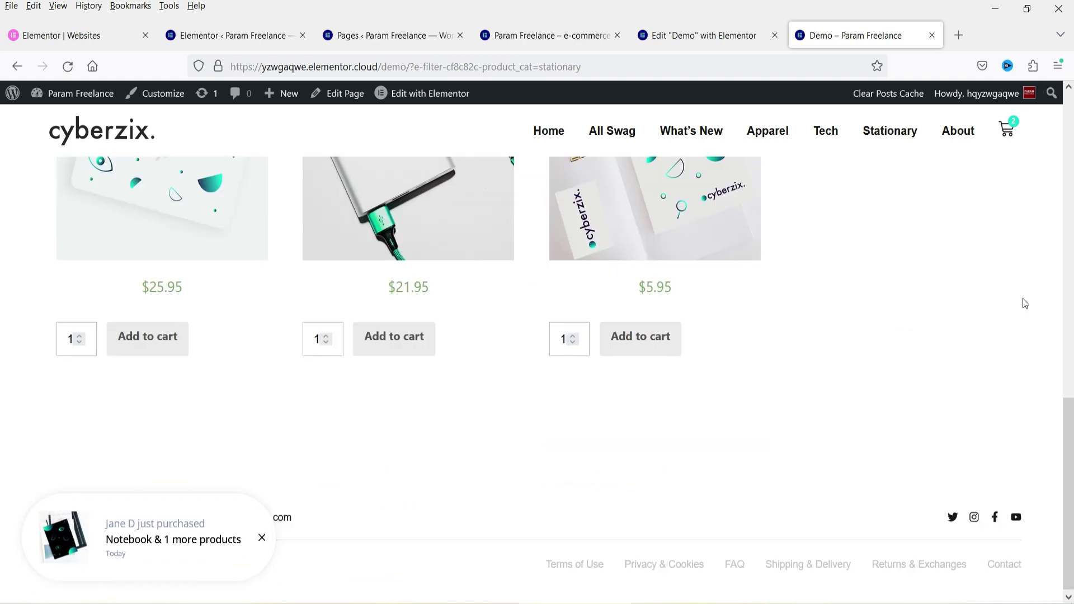
{"action": "scroll", "coordinate": [1023, 298], "scroll_direction": "up", "scroll_amount": 5}
{"action": "scroll", "coordinate": [881, 336], "scroll_direction": "up", "scroll_amount": 6}
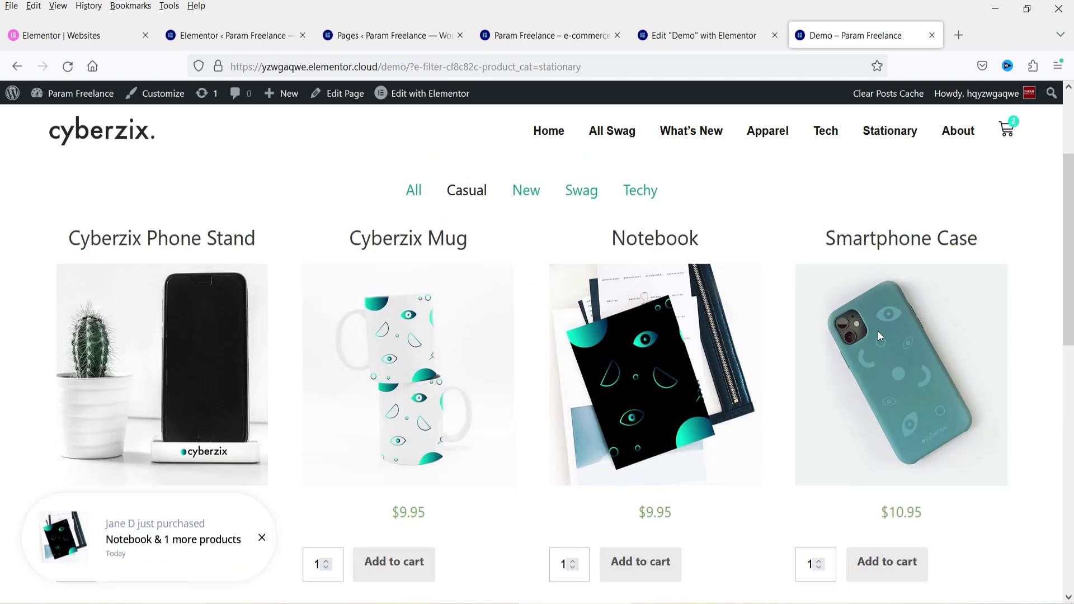
{"action": "left_click", "coordinate": [422, 196]}
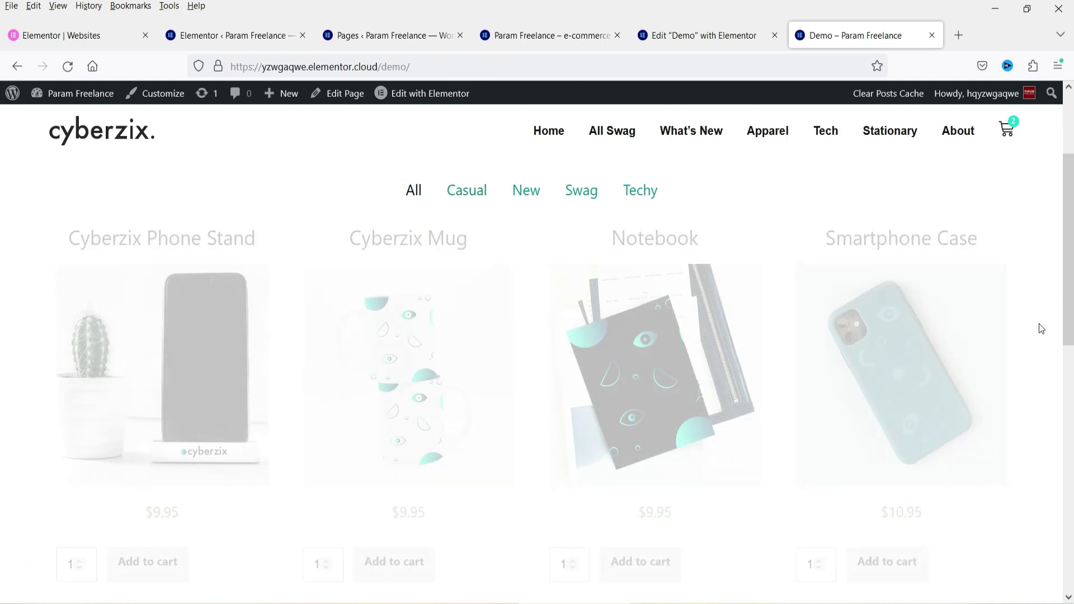
{"action": "scroll", "coordinate": [1013, 311], "scroll_direction": "down", "scroll_amount": 20}
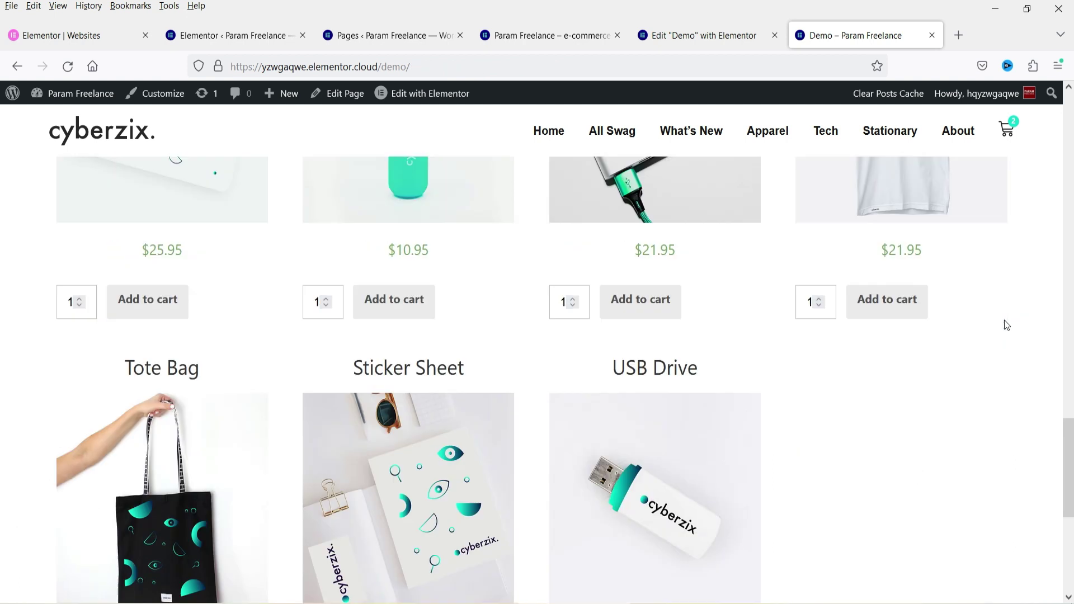
{"action": "scroll", "coordinate": [1005, 322], "scroll_direction": "down", "scroll_amount": 6}
{"action": "key", "text": "ctrl+Page_Up"}
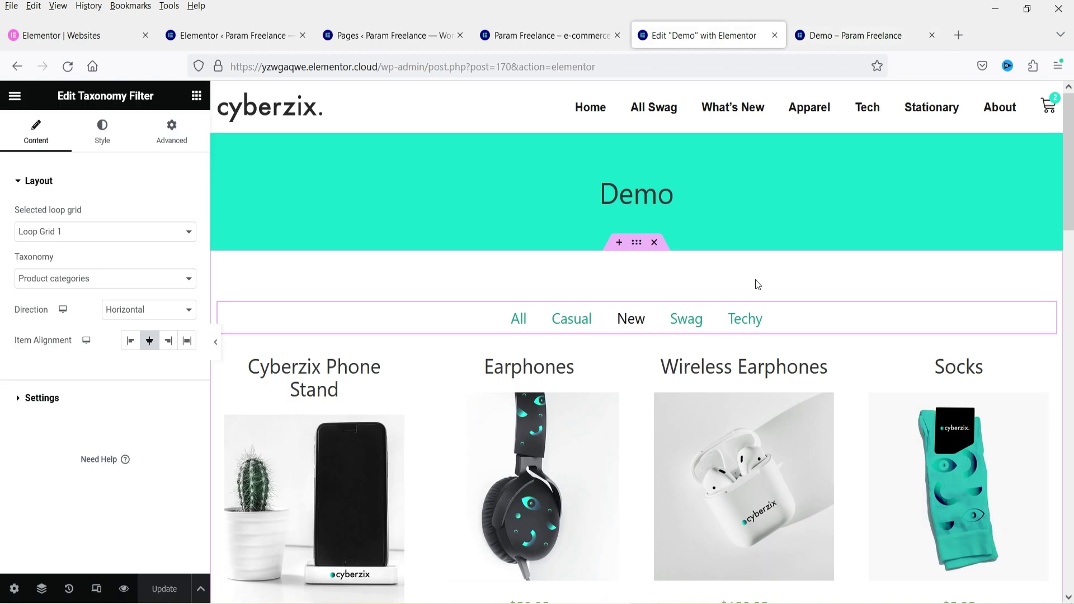
{"action": "left_click", "coordinate": [681, 34]}
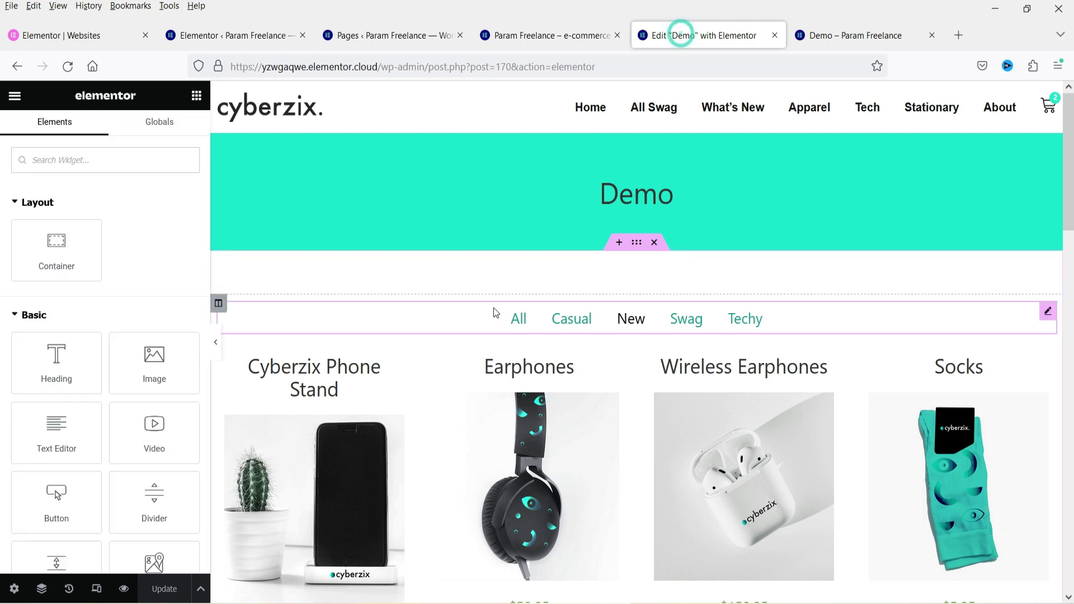